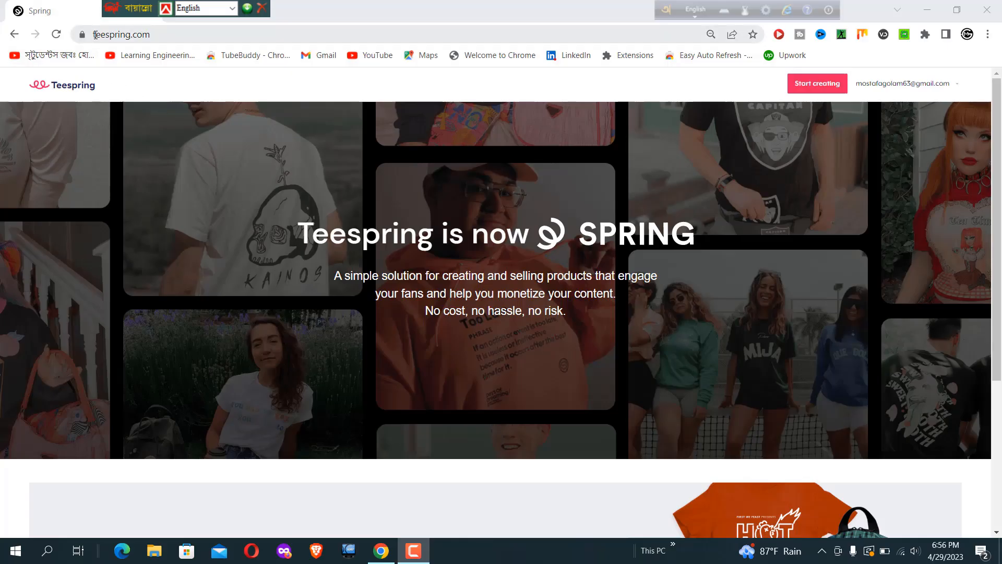
Step: Go to the Stores page of the Spring dashboard and open the T-shirt store in the store editor
left_click(94, 34)
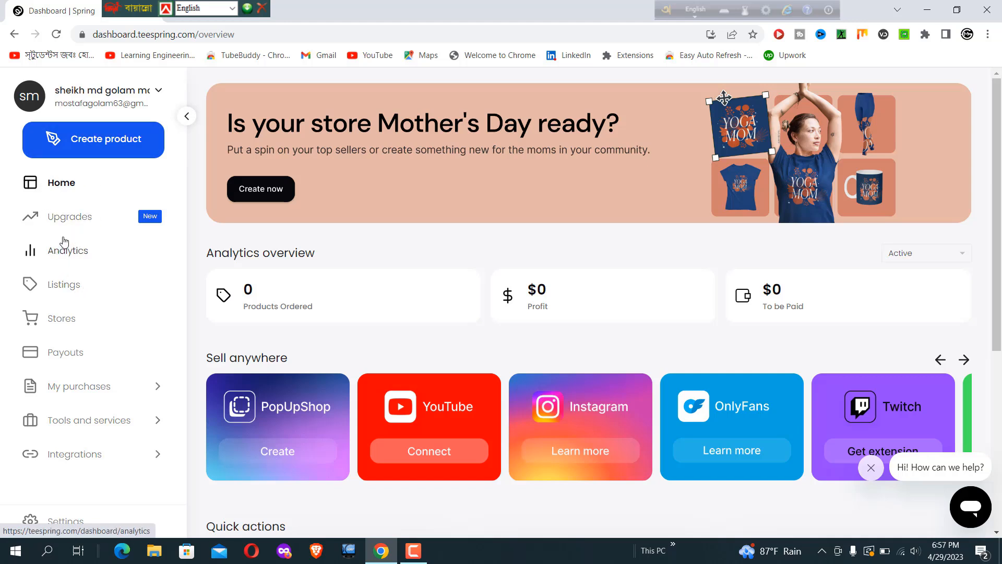
left_click(67, 219)
left_click(75, 266)
left_click(73, 290)
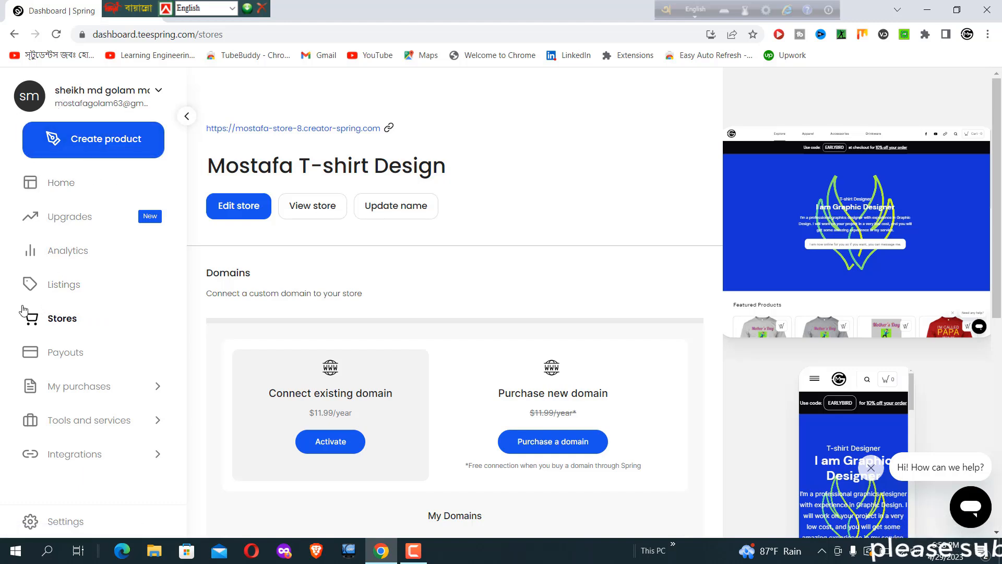
left_click(249, 212)
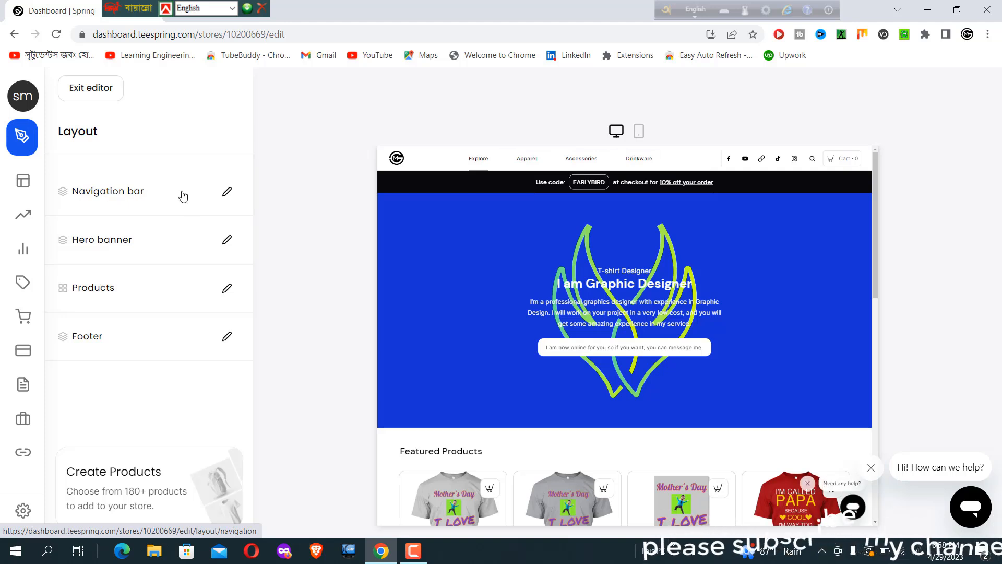
Step: Review the store's navigation bar settings, including logo, social links and colors, and return to the layout overview
left_click(110, 191)
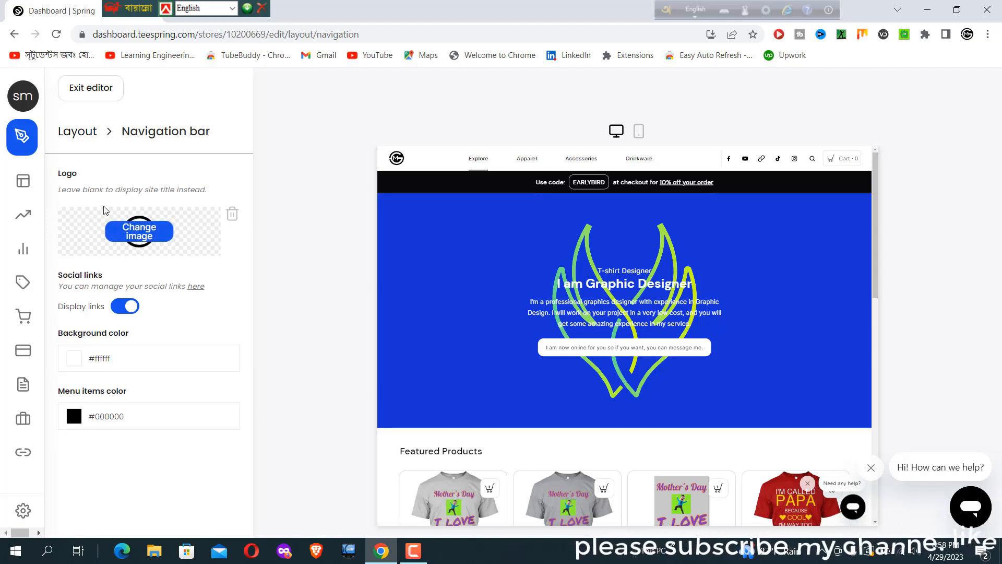
mouse_move(125, 232)
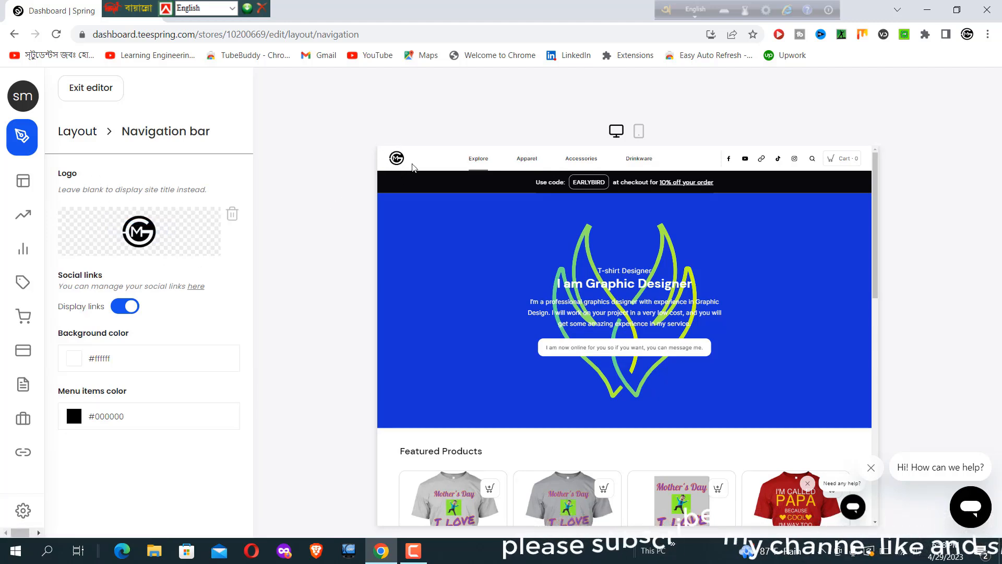
mouse_move(82, 286)
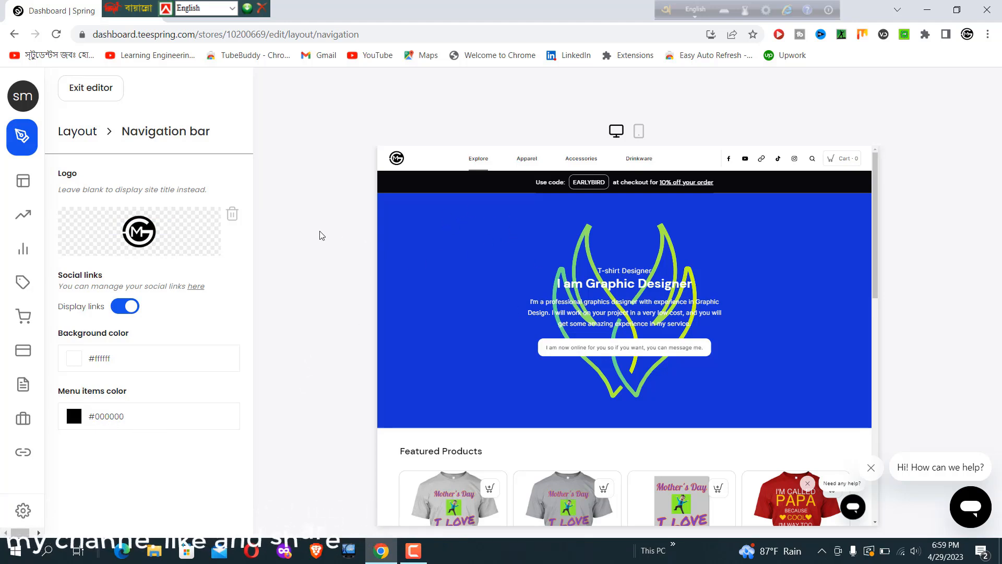
left_click(79, 131)
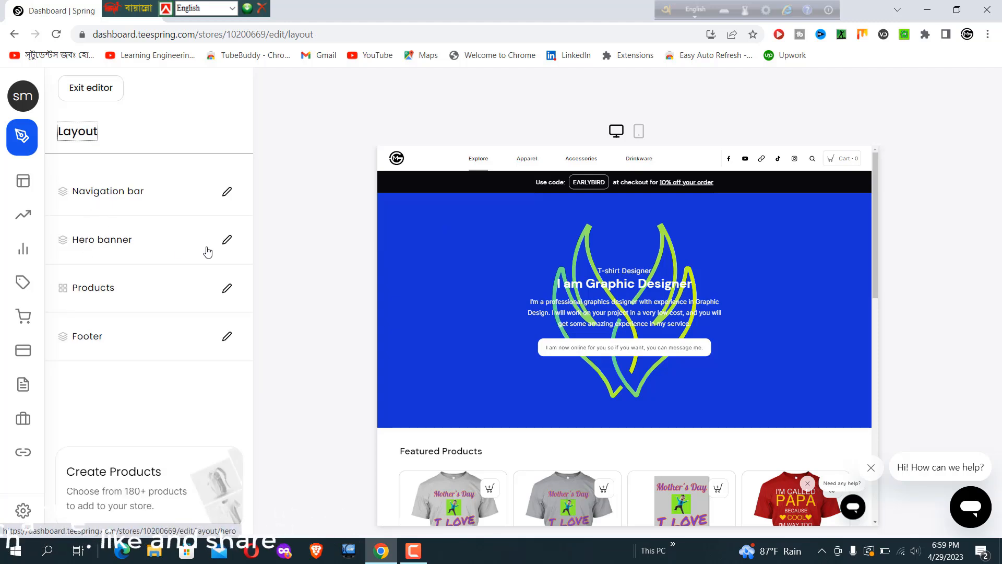
Step: Examine the hero banner's background, text and button settings, and return to the layout overview
left_click(228, 241)
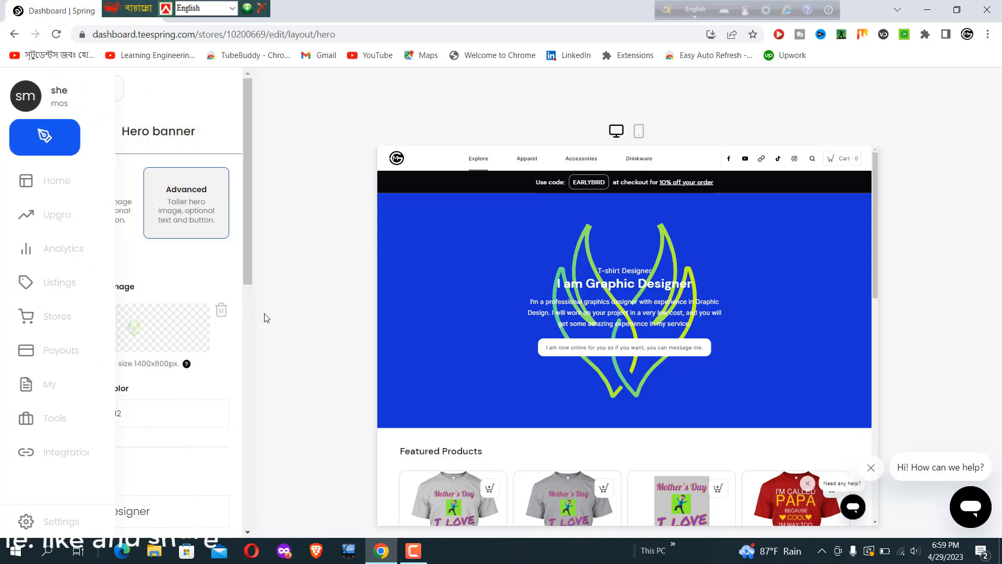
scroll(249, 308, "down", 3)
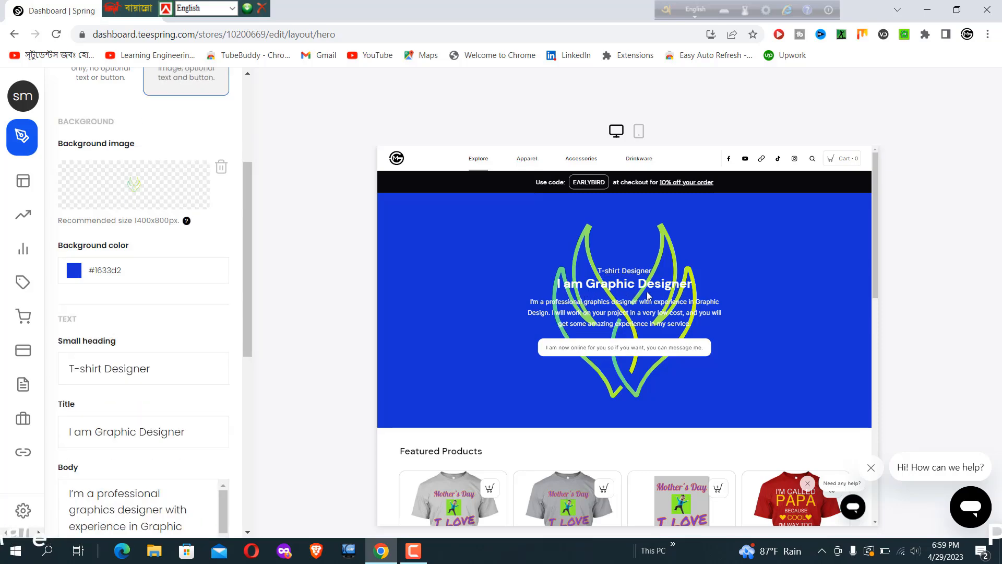
left_click_drag(248, 283, 240, 361)
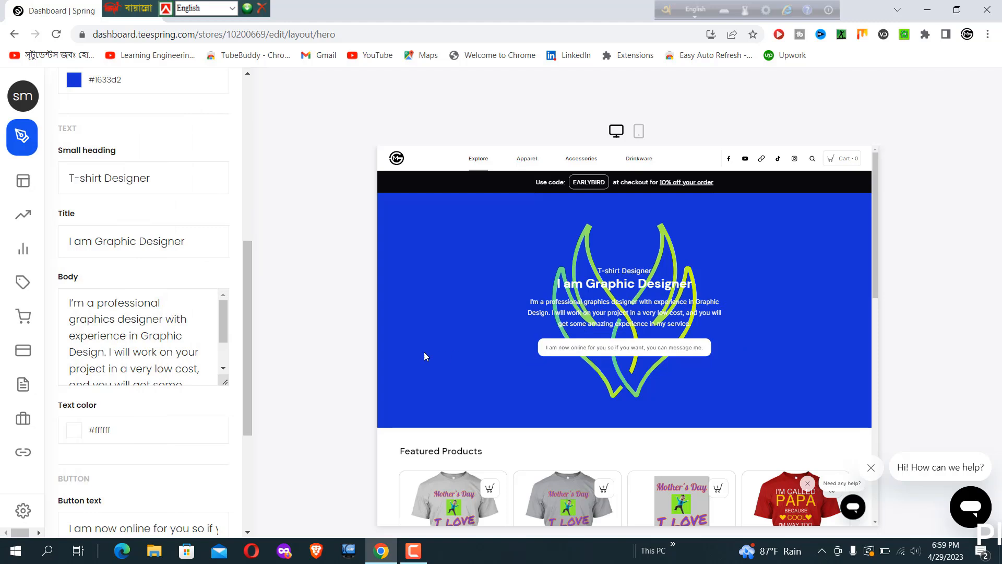
left_click_drag(246, 331, 242, 388)
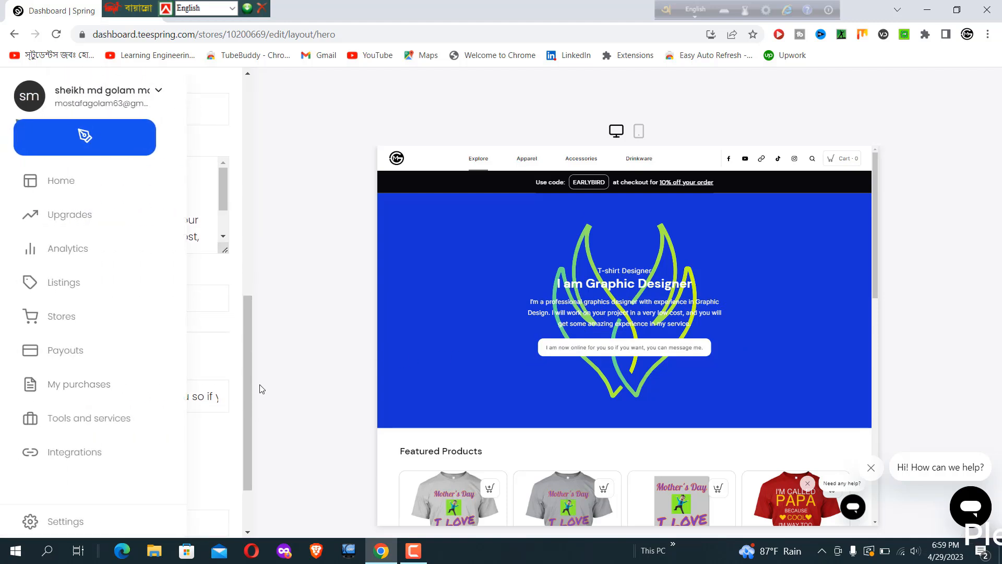
left_click_drag(248, 408, 248, 443)
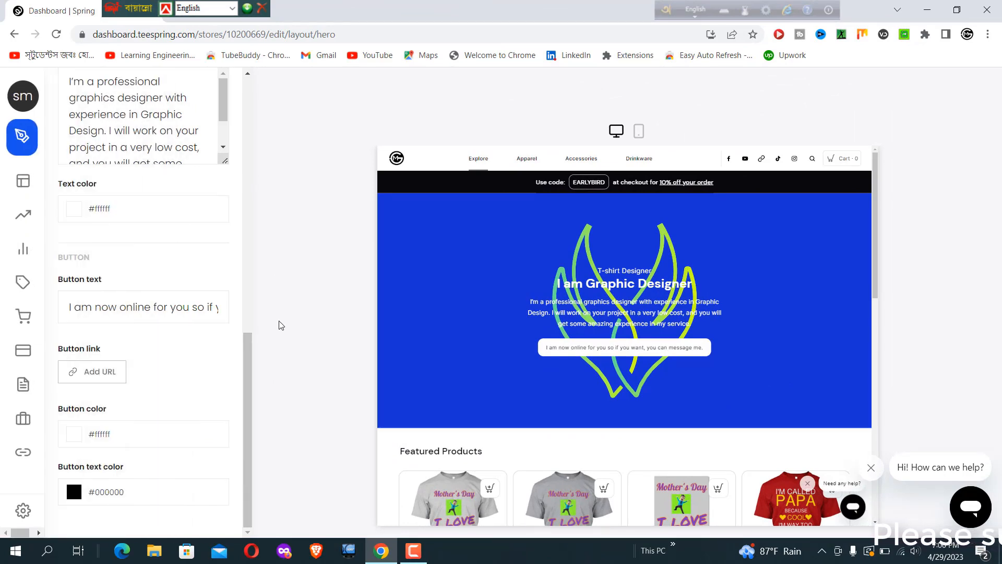
left_click_drag(249, 405, 251, 133)
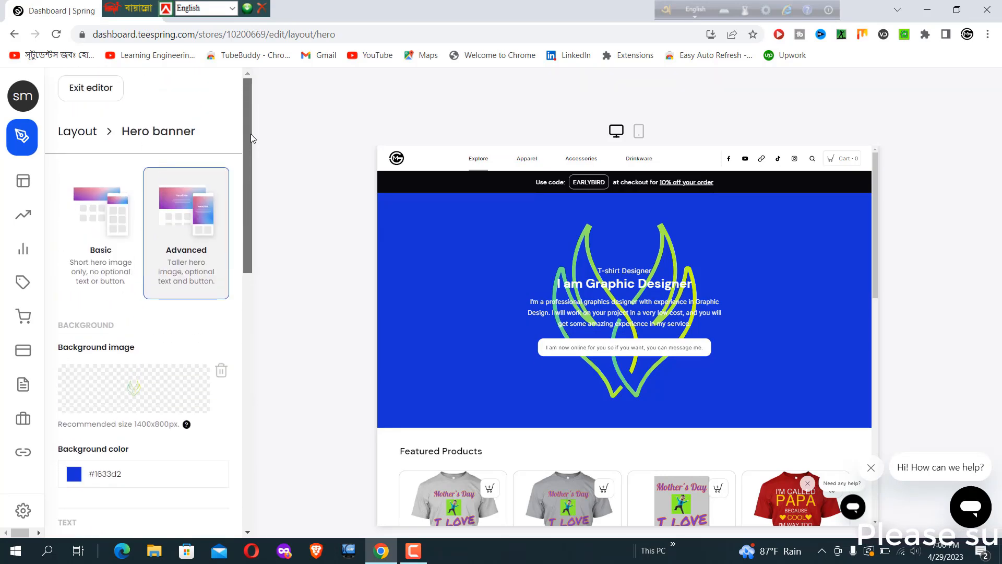
mouse_move(70, 268)
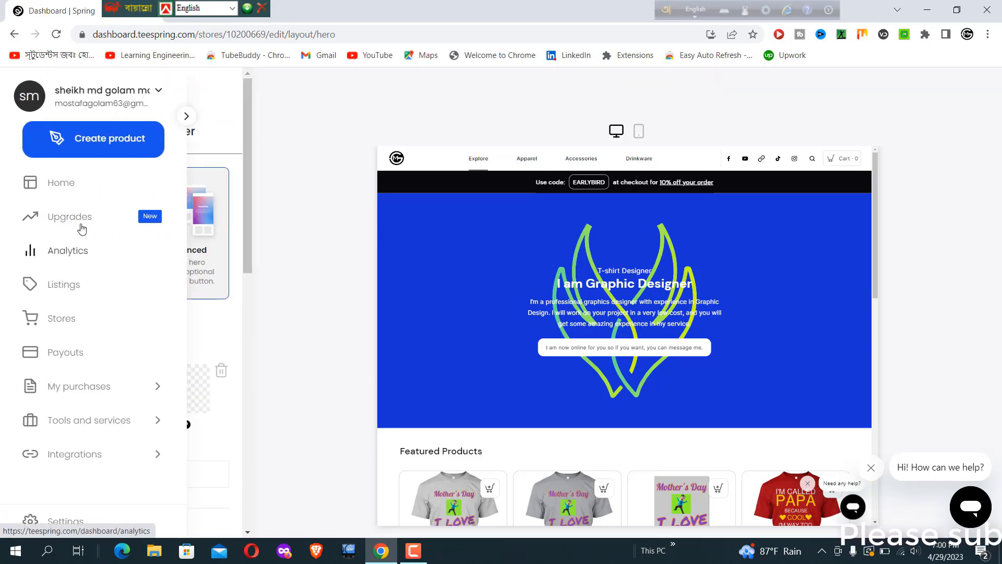
left_click(14, 35)
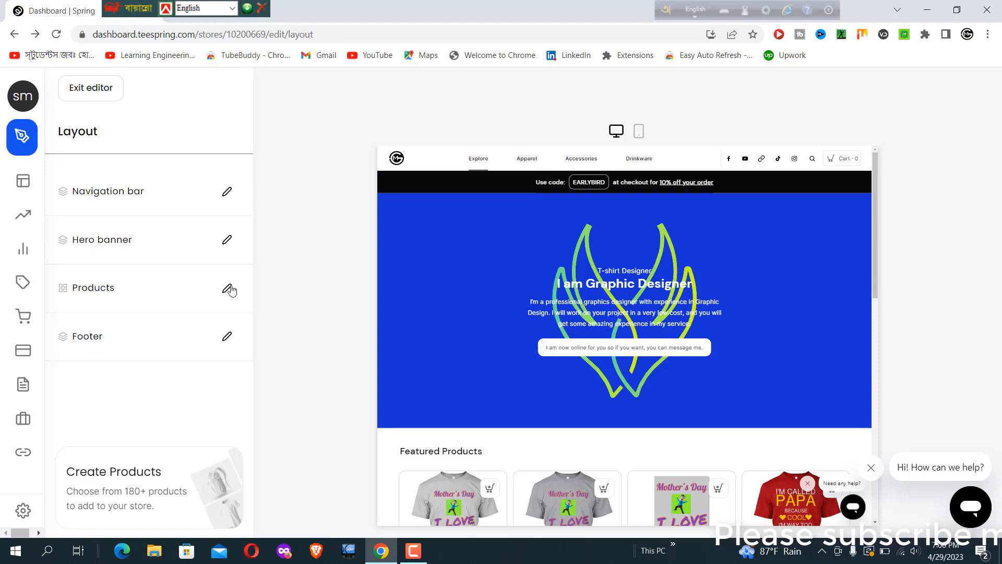
Step: Open the store's product selection, look through the listed products, and close it
left_click(241, 306)
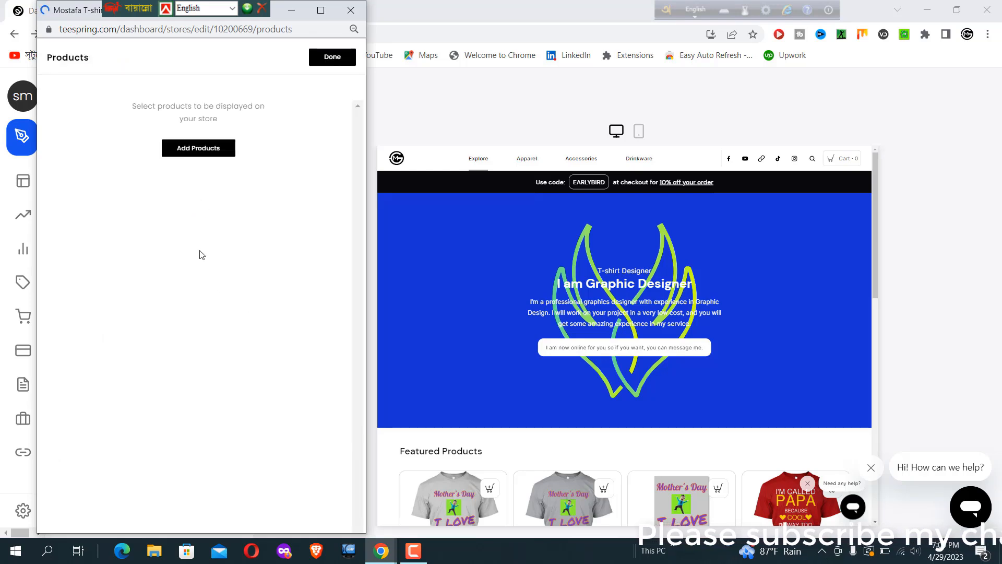
left_click(189, 151)
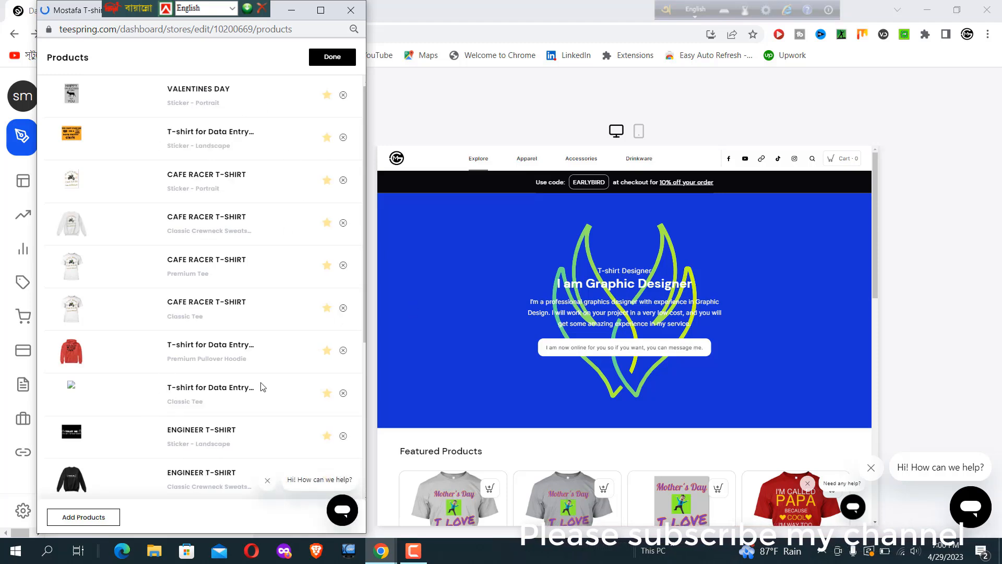
scroll(262, 387, "down", 3)
scroll(262, 387, "down", 3)
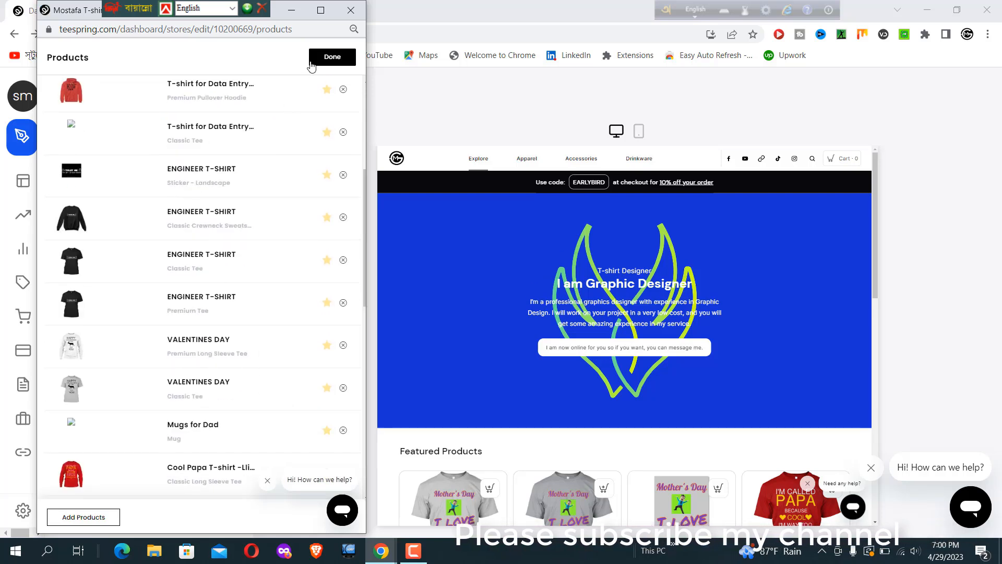
left_click(350, 10)
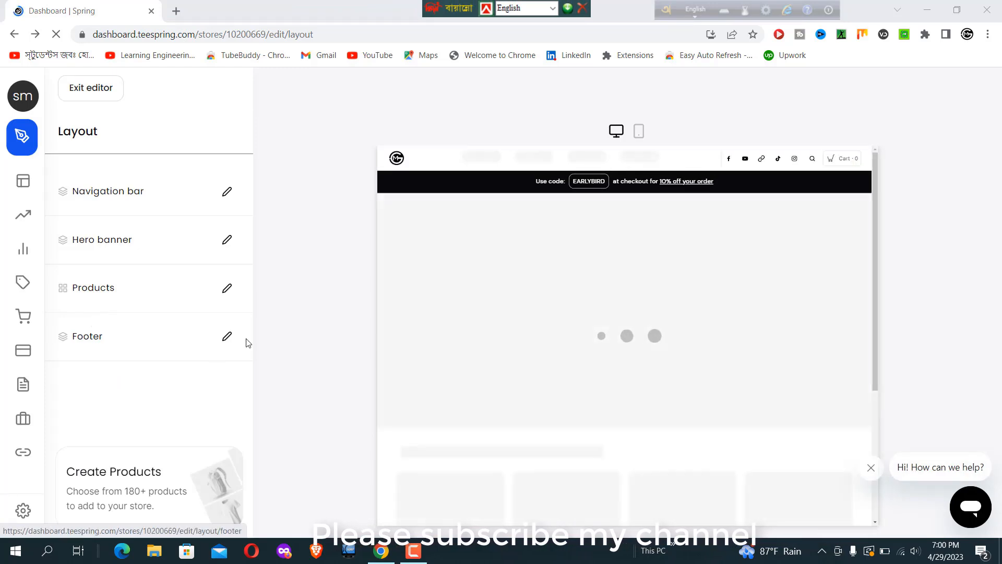
Step: Open the account's Payouts page
mouse_move(18, 218)
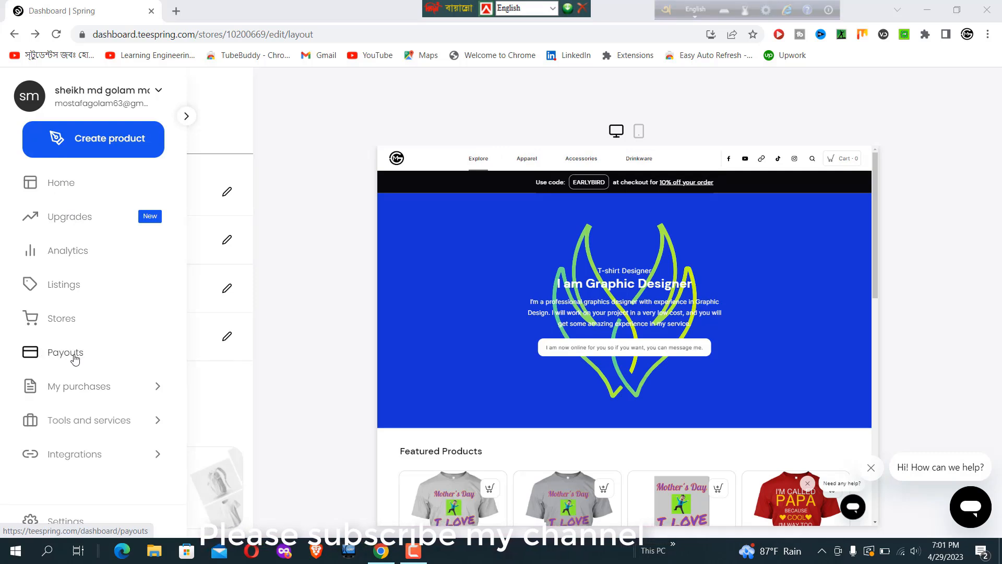
left_click(76, 360)
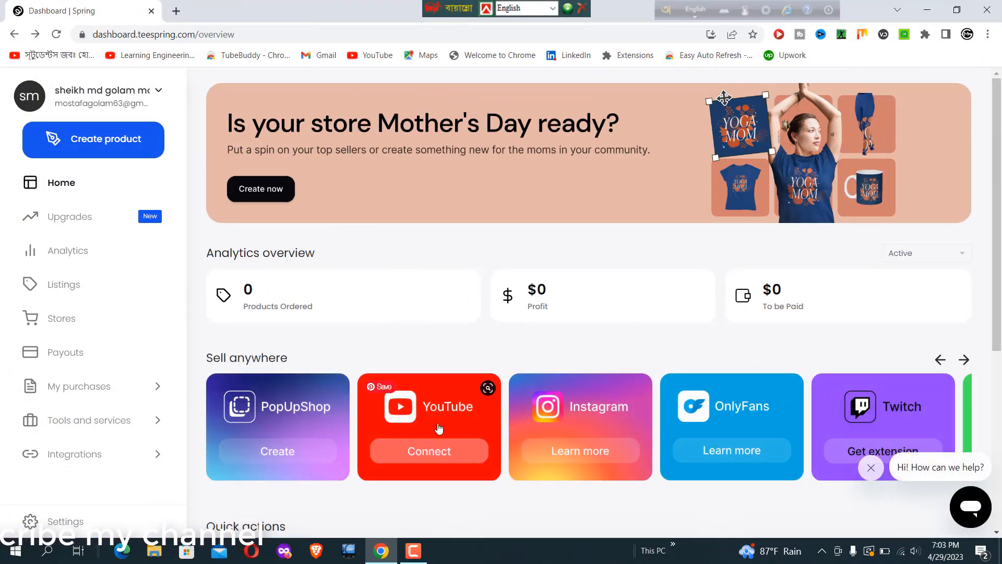
Step: Open the YouTube integration from the dashboard home and look through its usage guide
left_click_drag(996, 199, 1001, 280)
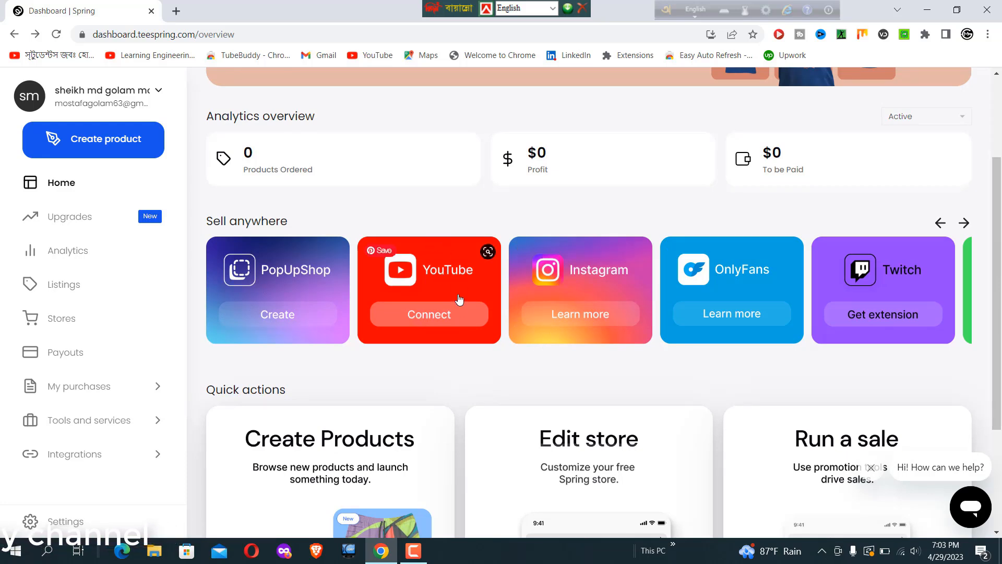
left_click(427, 316)
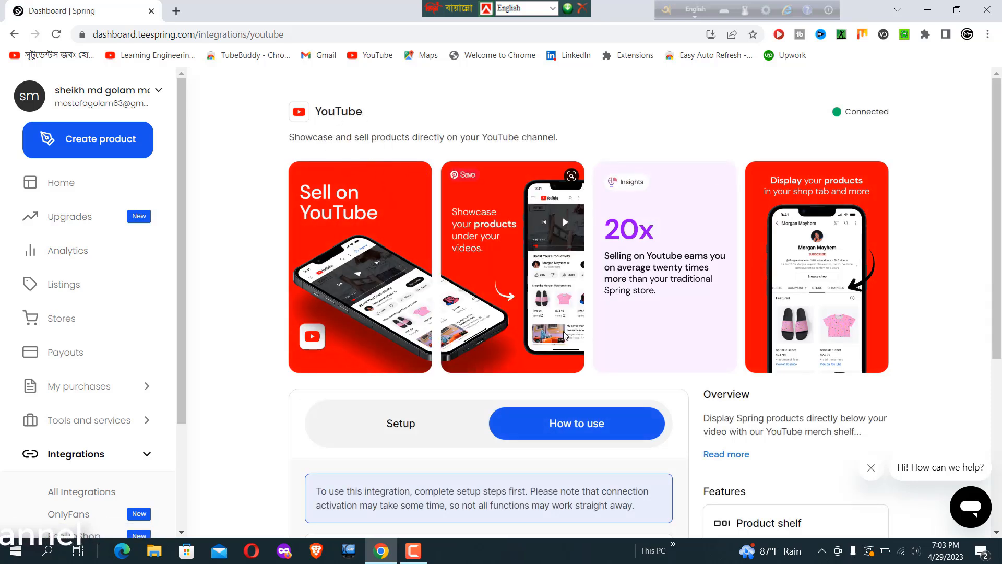
scroll(563, 331, "down", 1)
scroll(563, 331, "down", 2)
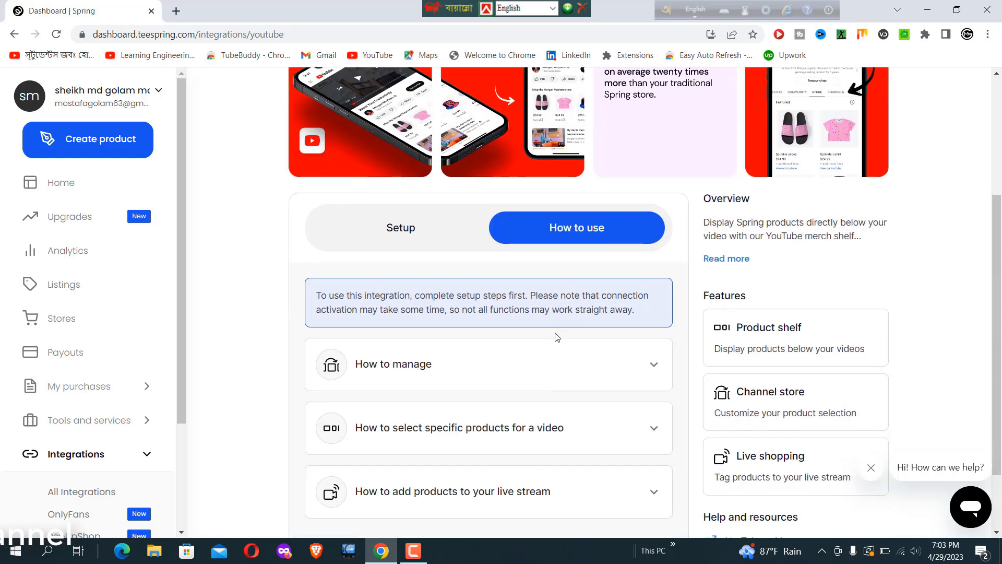
scroll(503, 323, "down", 1)
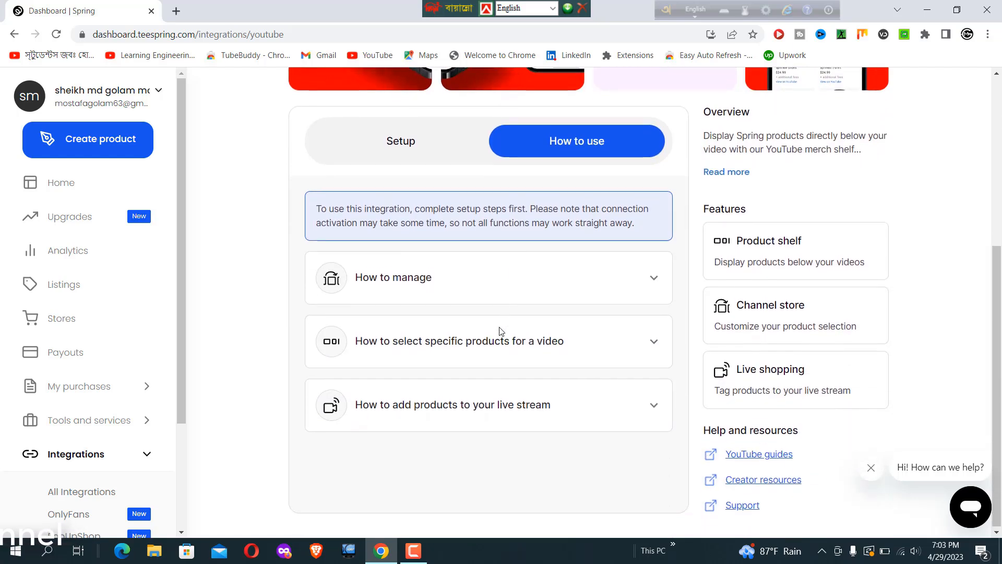
scroll(516, 347, "up", 1)
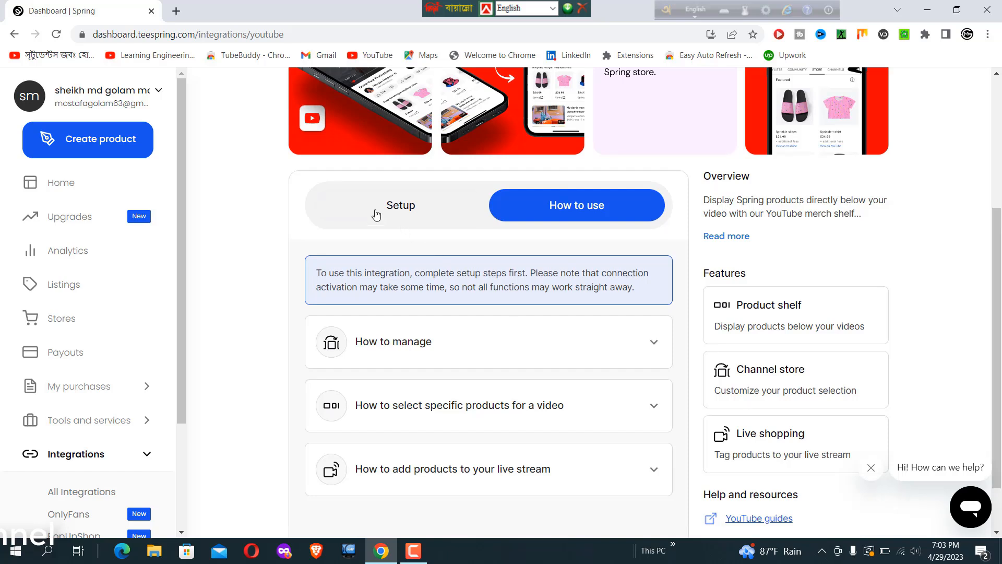
Step: Show the YouTube integration's setup instructions and open the channel's customization page in YouTube Studio
left_click(401, 209)
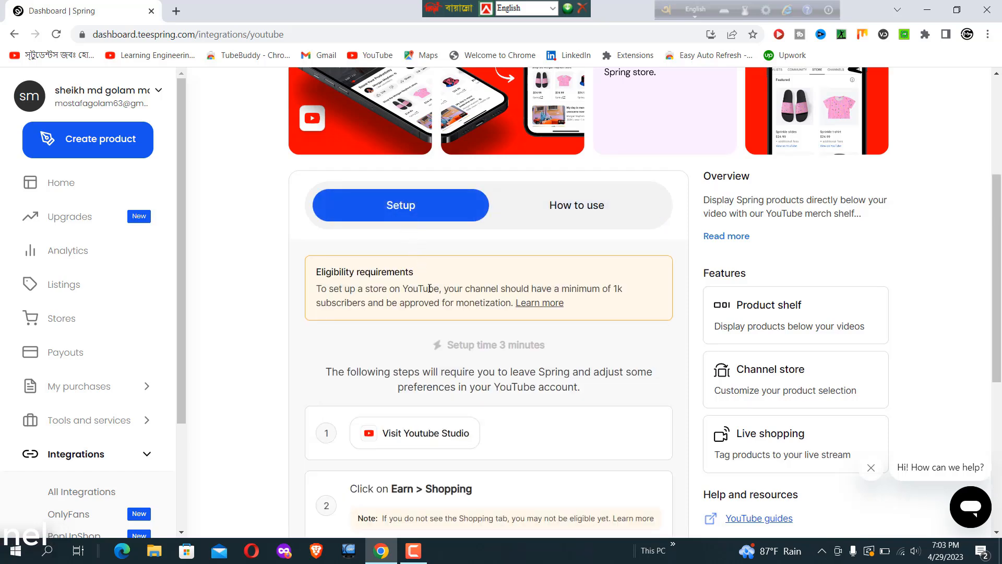
left_click(444, 437)
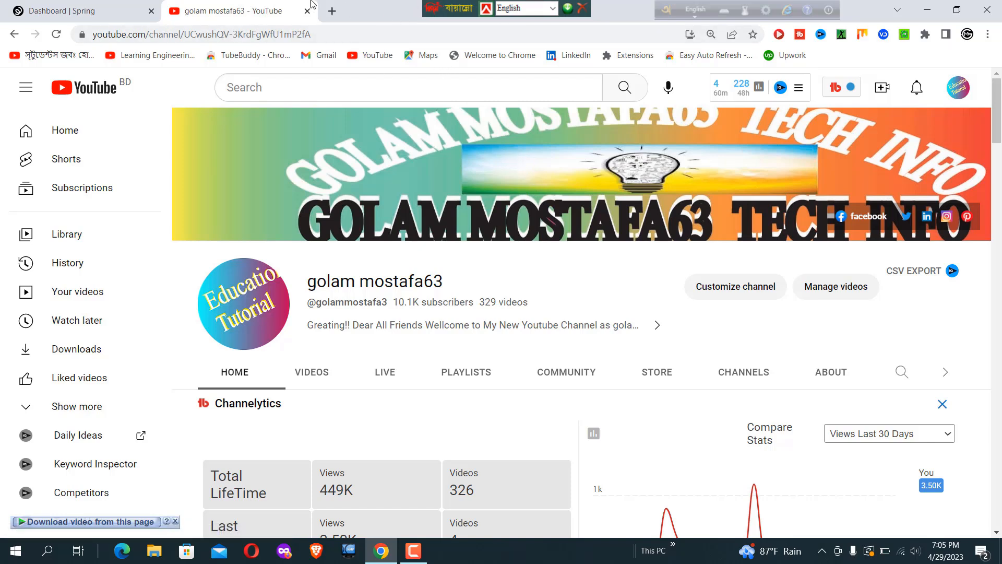
left_click(719, 288)
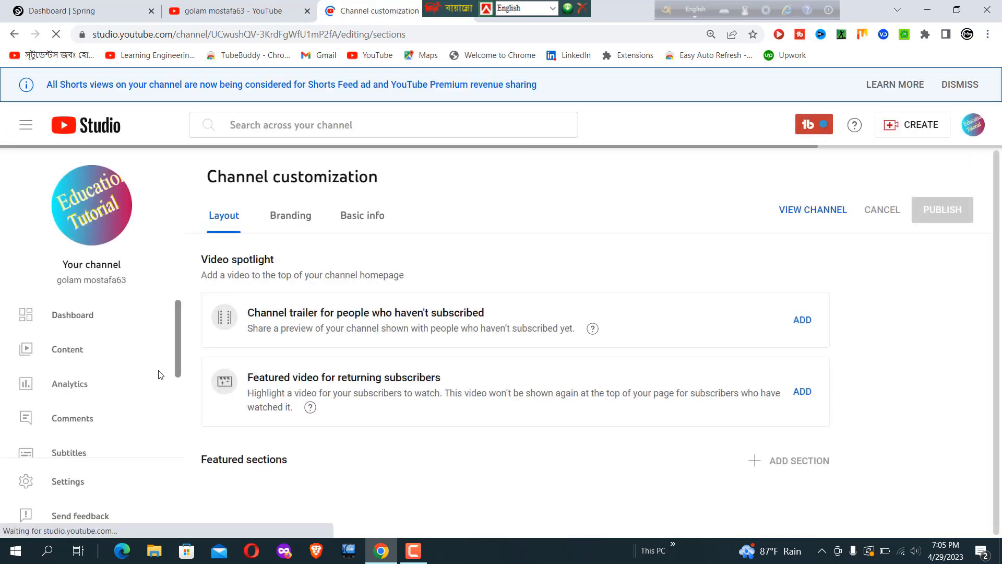
Step: Open the Shopping settings under the channel's monetization (Earn) section
scroll(105, 396, "down", 1)
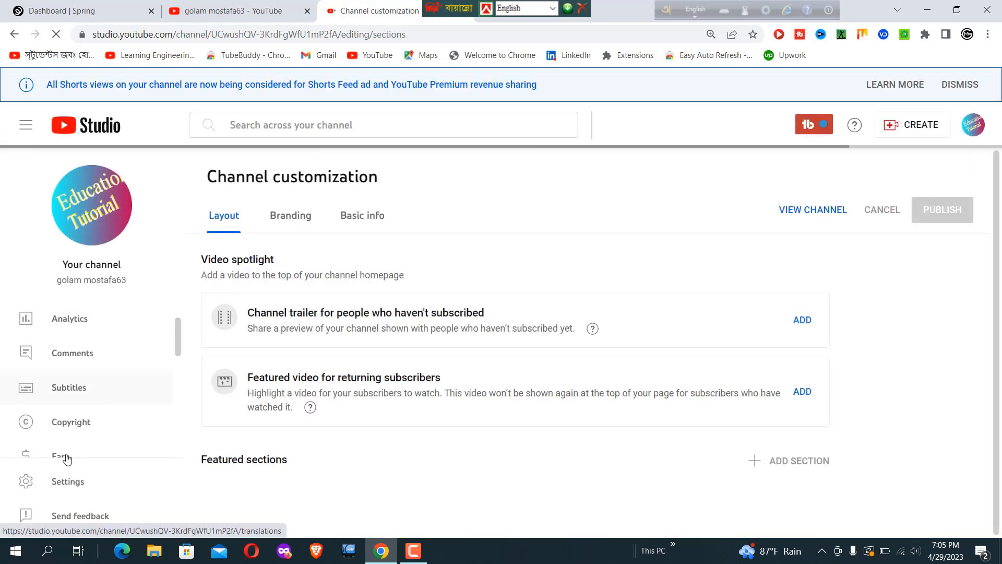
scroll(130, 389, "down", 1)
left_click_drag(174, 354, 142, 364)
left_click(59, 341)
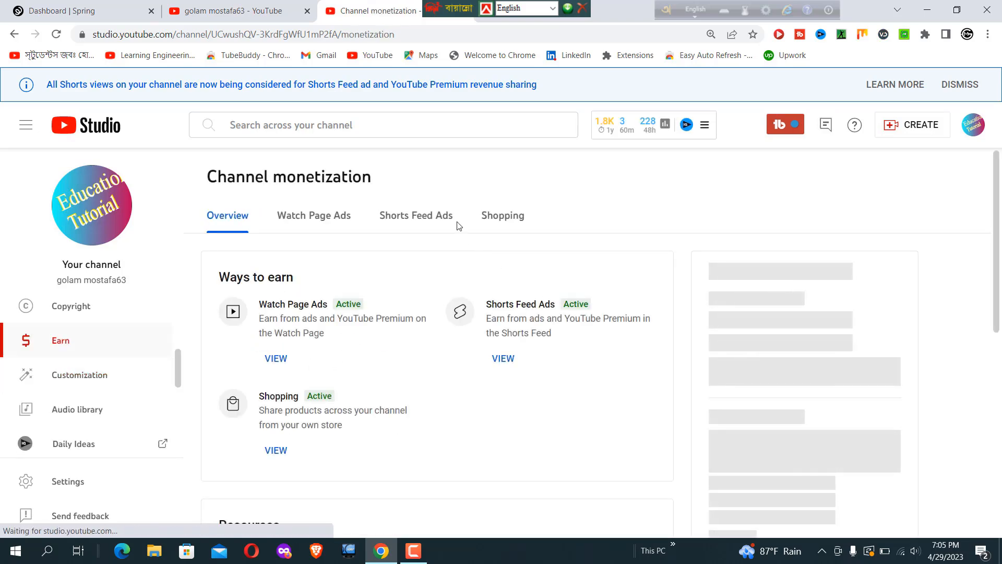
left_click(503, 216)
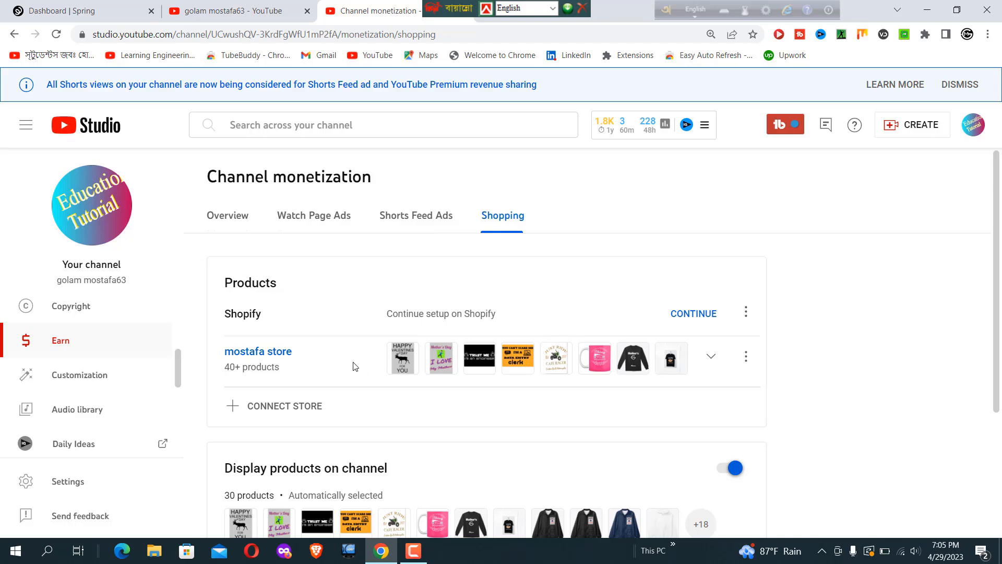
Step: Review the connected store, displayed products and store link in the Shopping settings, and switch back to the Spring dashboard
scroll(531, 393, "down", 3)
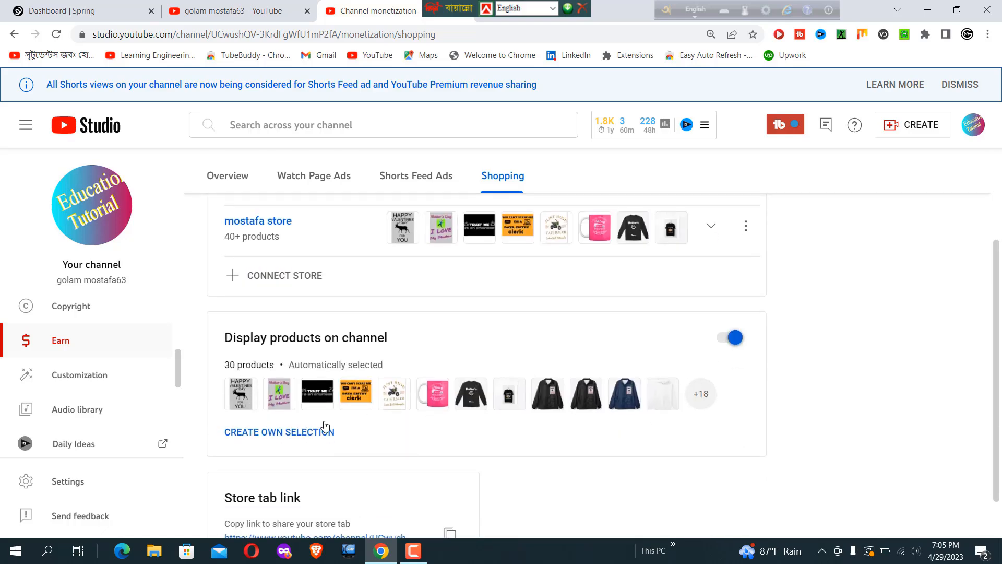
scroll(292, 431, "down", 1)
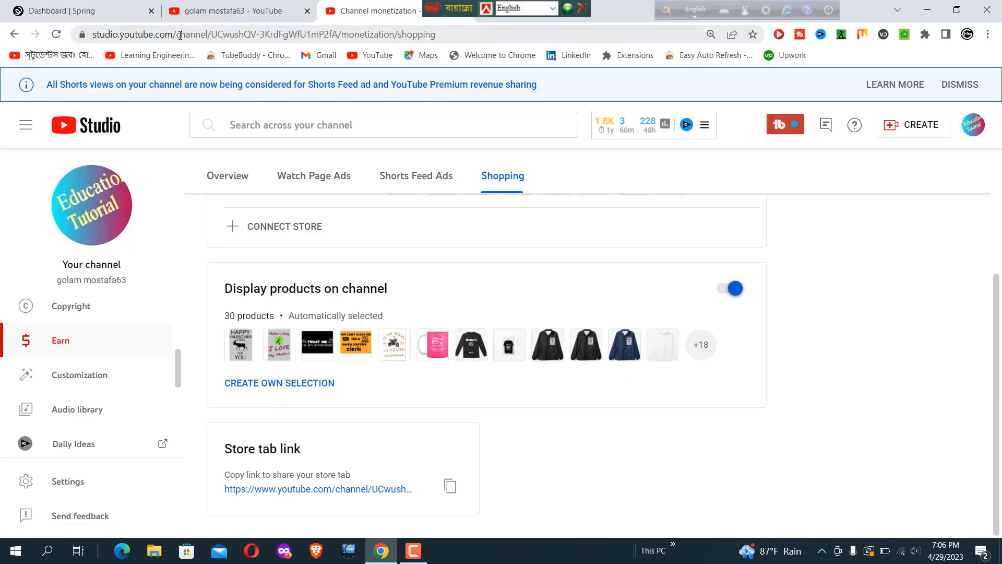
left_click(90, 14)
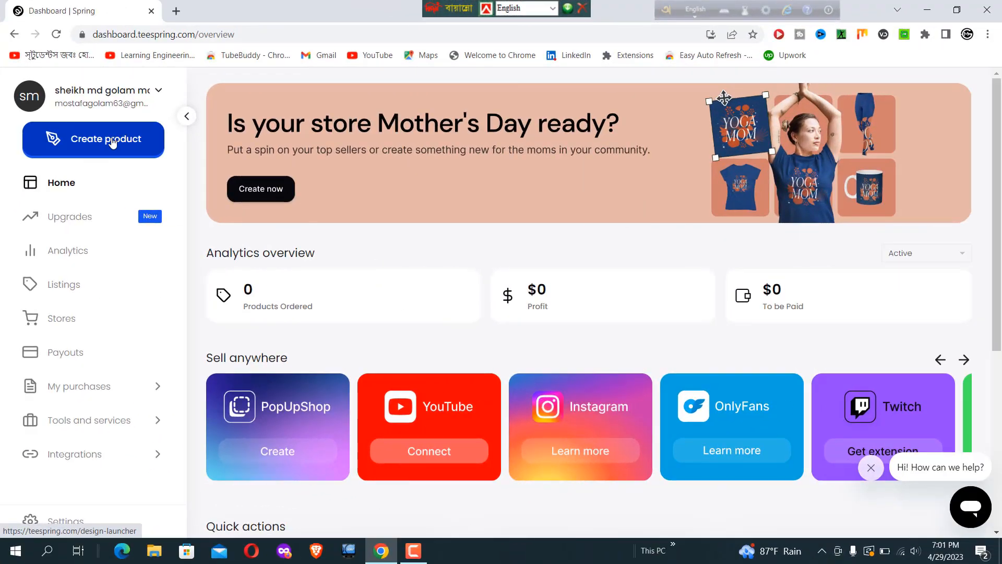
Step: Start creating a product, browse the New Products catalog, and pick the Coach Jacket to design
left_click(112, 142)
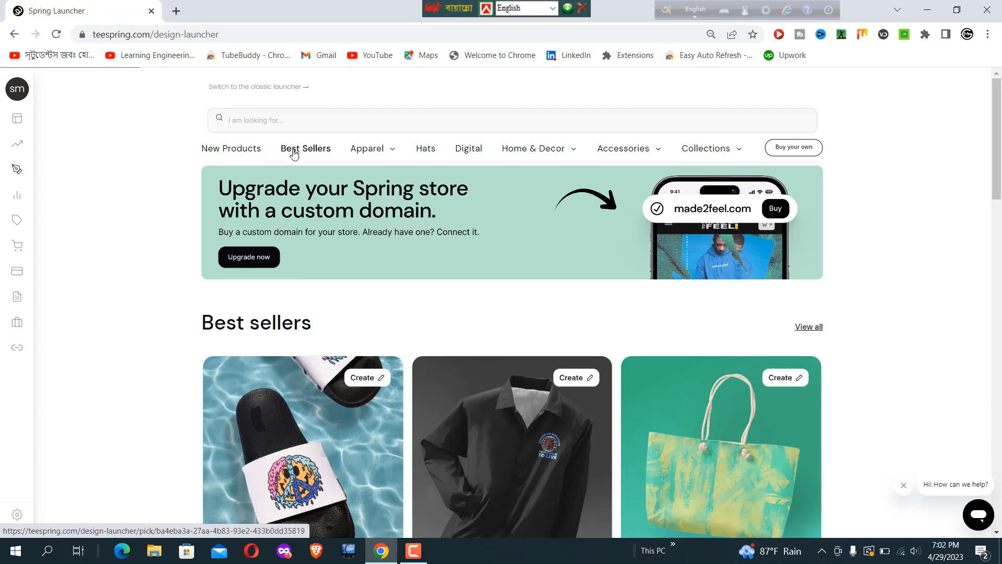
left_click(241, 150)
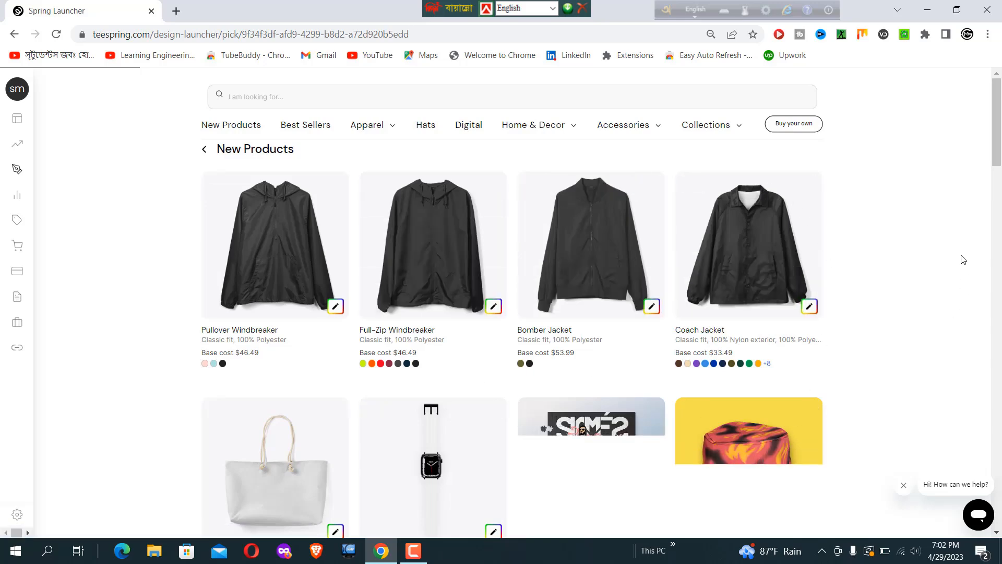
scroll(1000, 154, "down", 5)
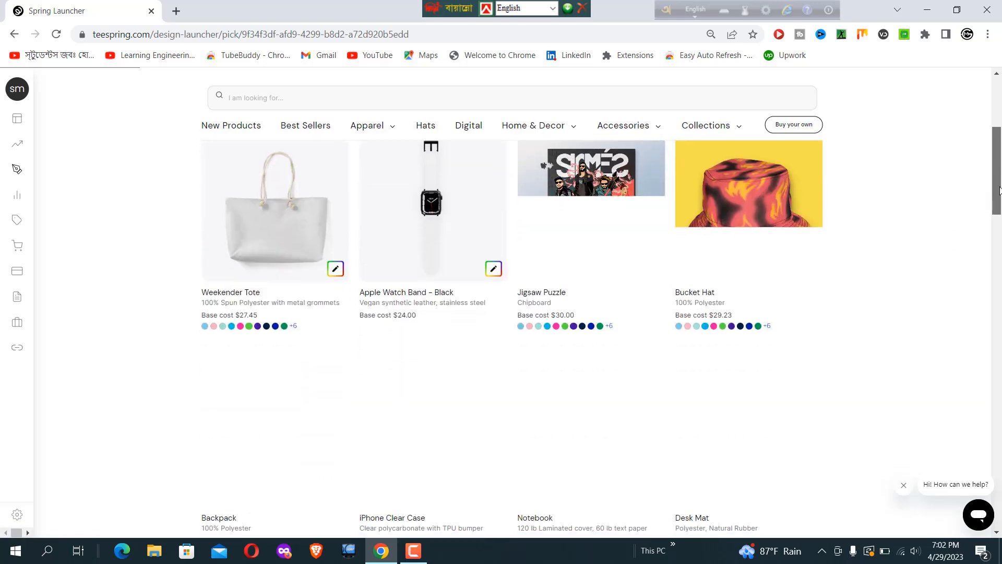
scroll(1000, 154, "up", 3)
scroll(1000, 154, "up", 2)
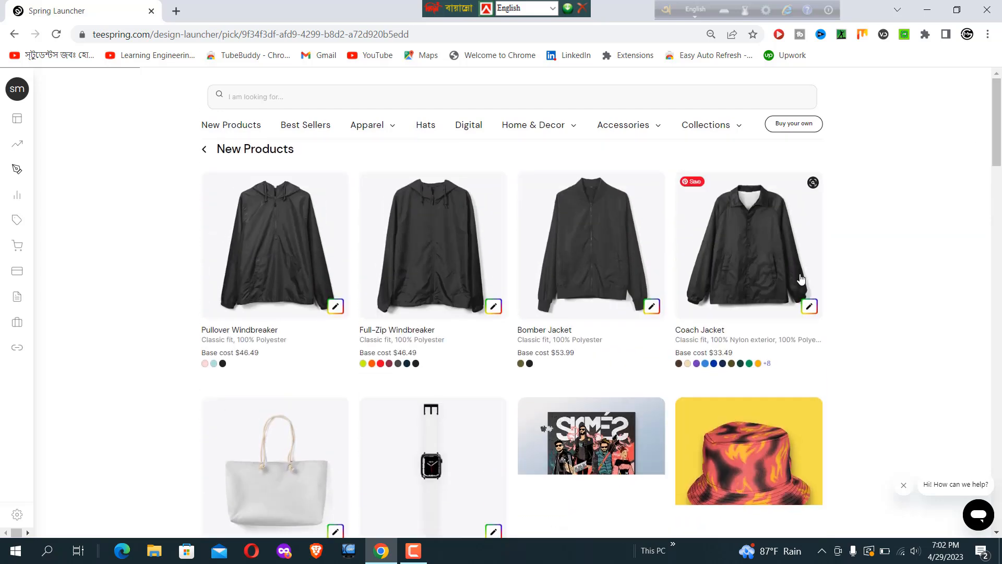
left_click(810, 306)
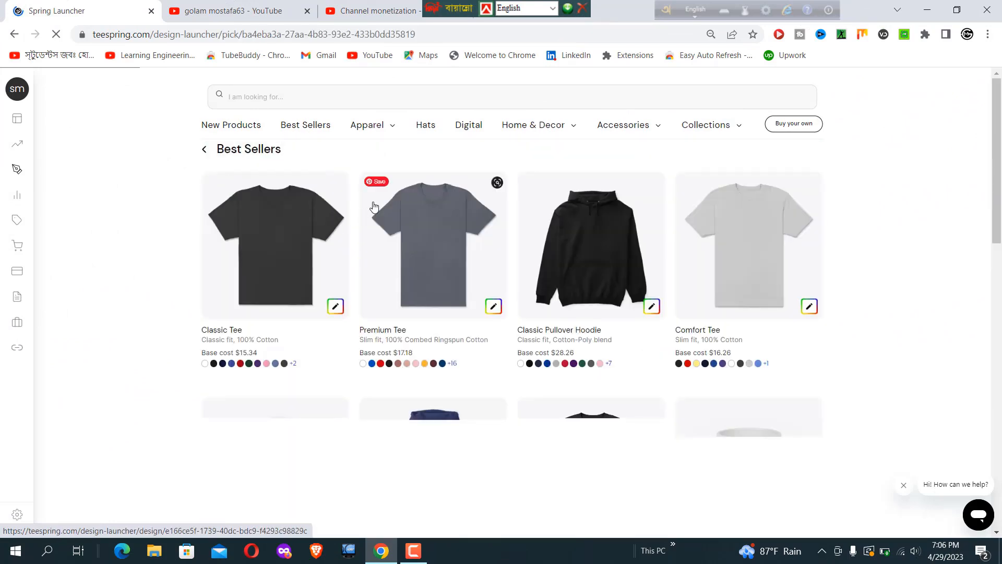
Step: Open the Classic Pullover Hoodie from Best Sellers, add black, navy, red and purple as product colors, and return to the catalog
left_click_drag(997, 155, 1001, 125)
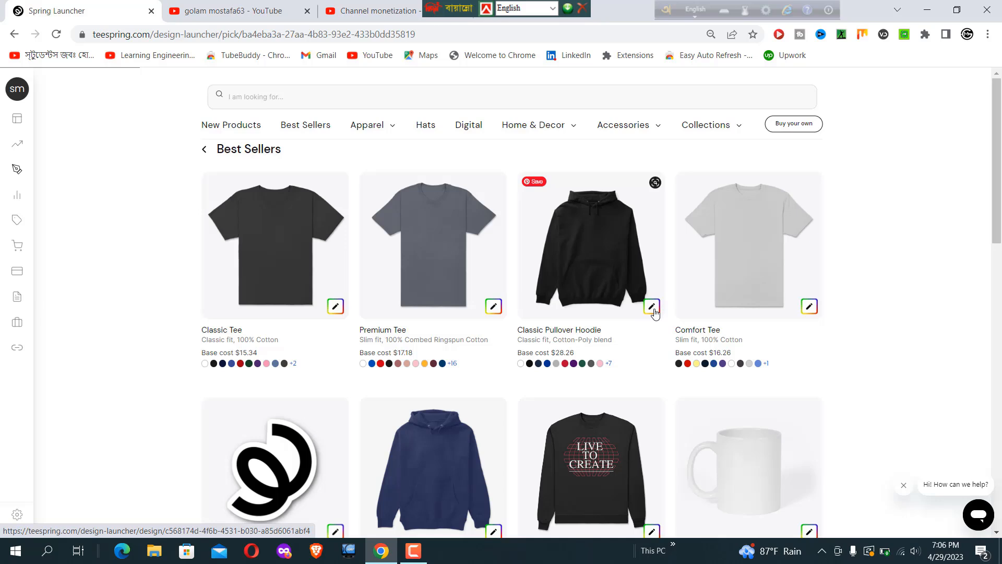
left_click(653, 309)
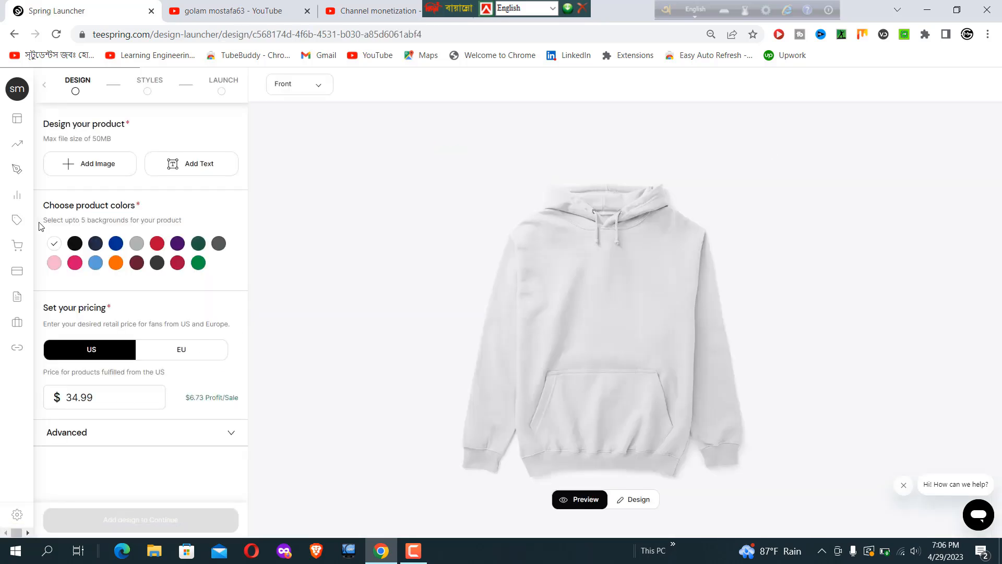
left_click(75, 244)
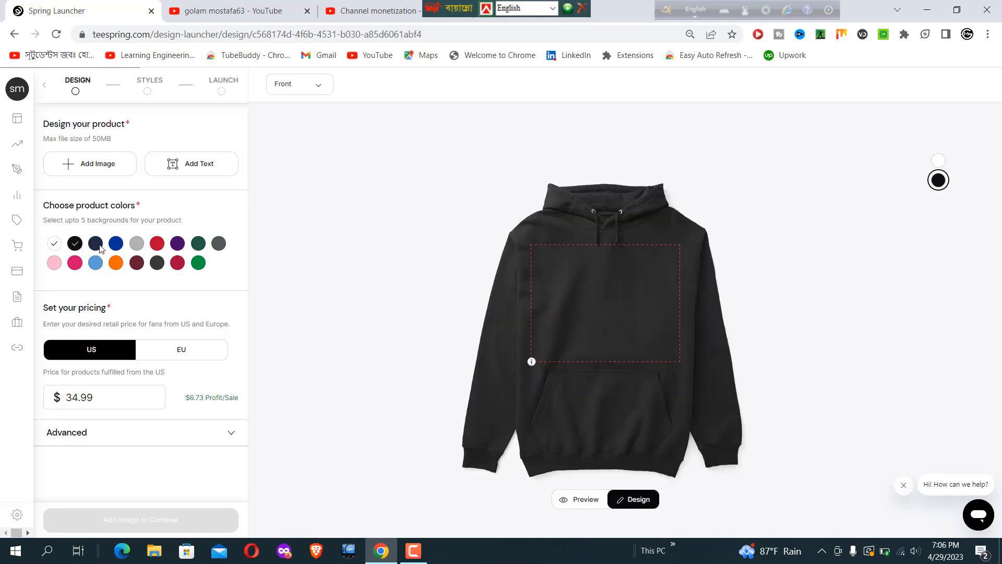
left_click(96, 245)
left_click(158, 244)
left_click(180, 246)
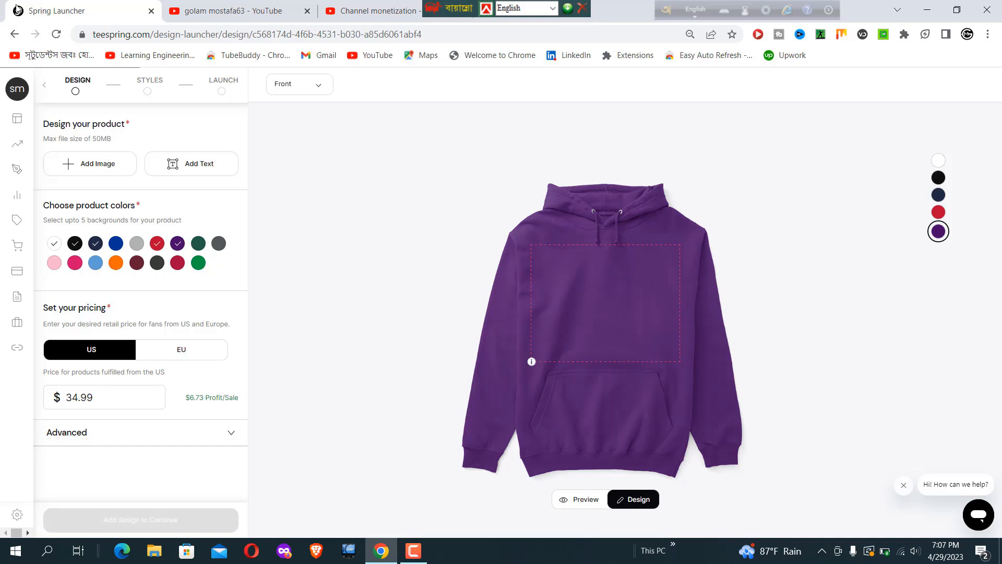
left_click(15, 34)
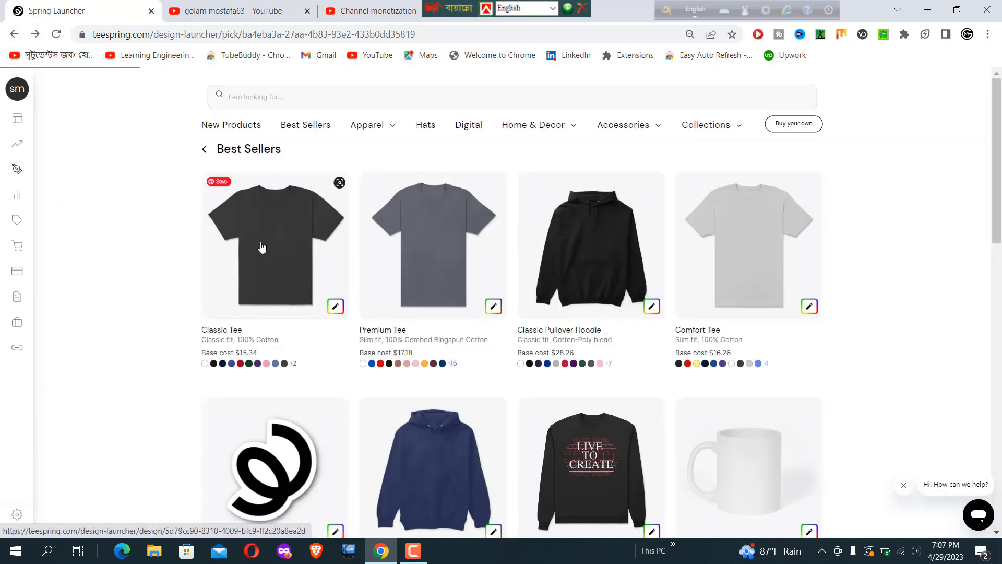
Step: Open the Classic Tee from Best Sellers for designing and add black as a product color
left_click(262, 247)
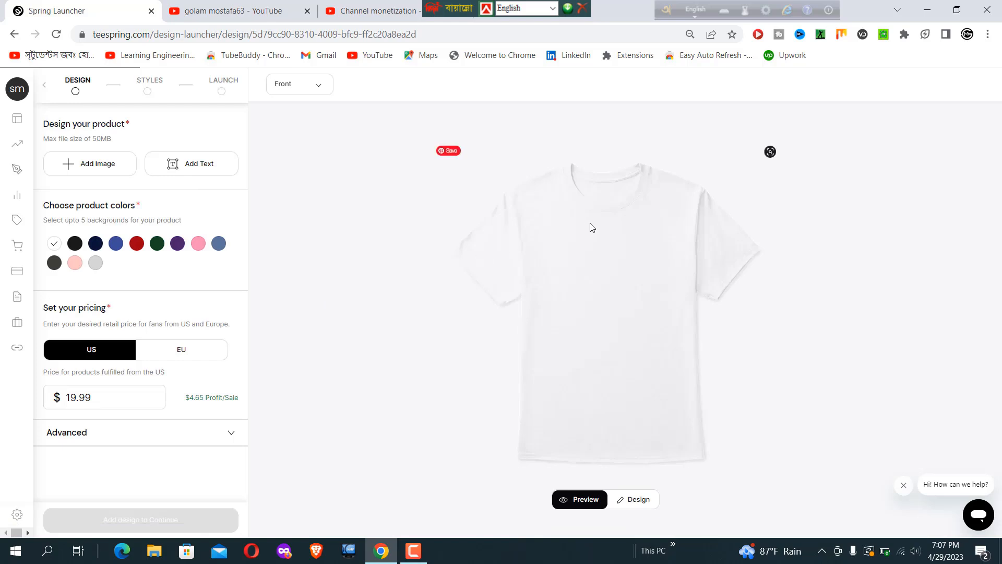
left_click(74, 243)
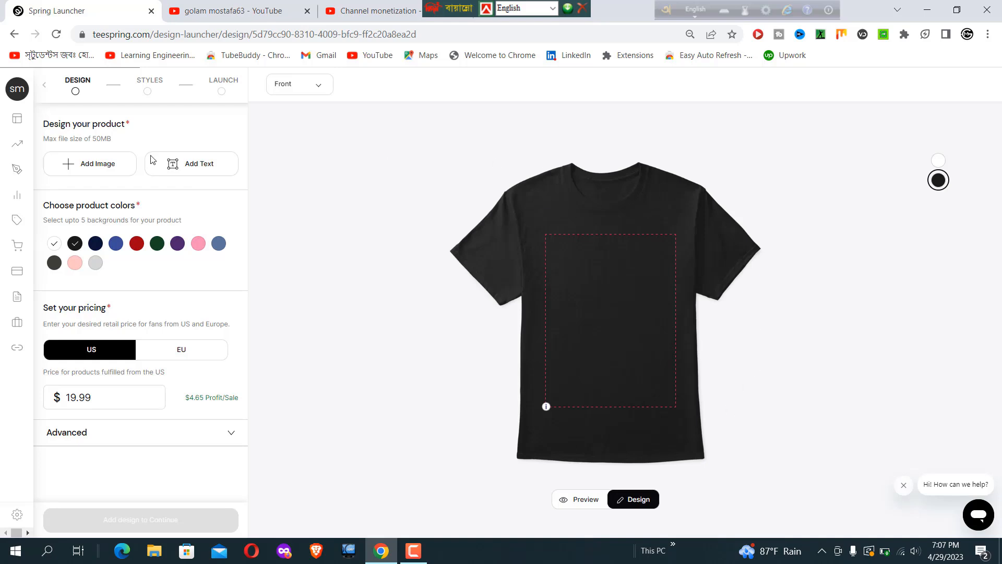
left_click(202, 167)
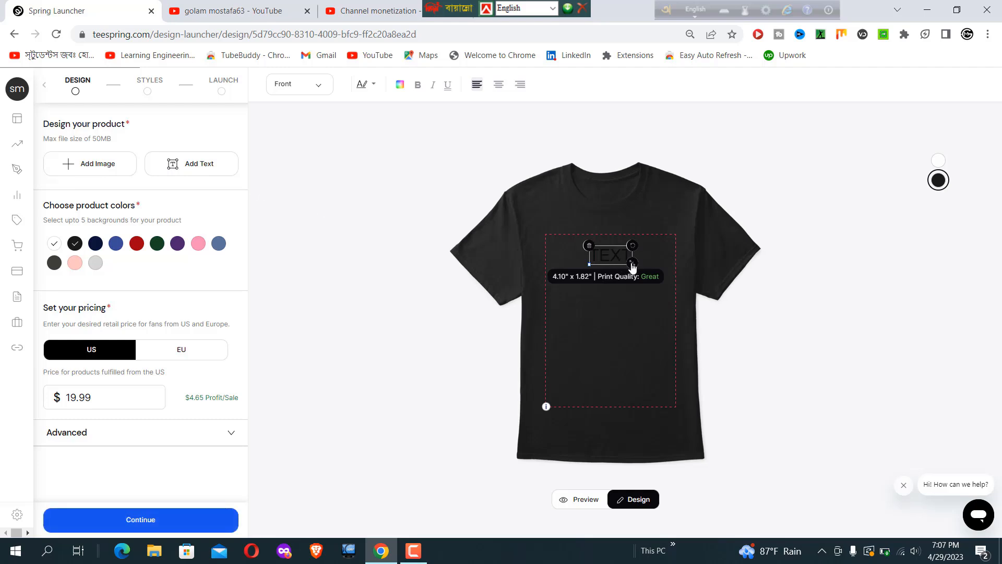
left_click_drag(633, 263, 686, 286)
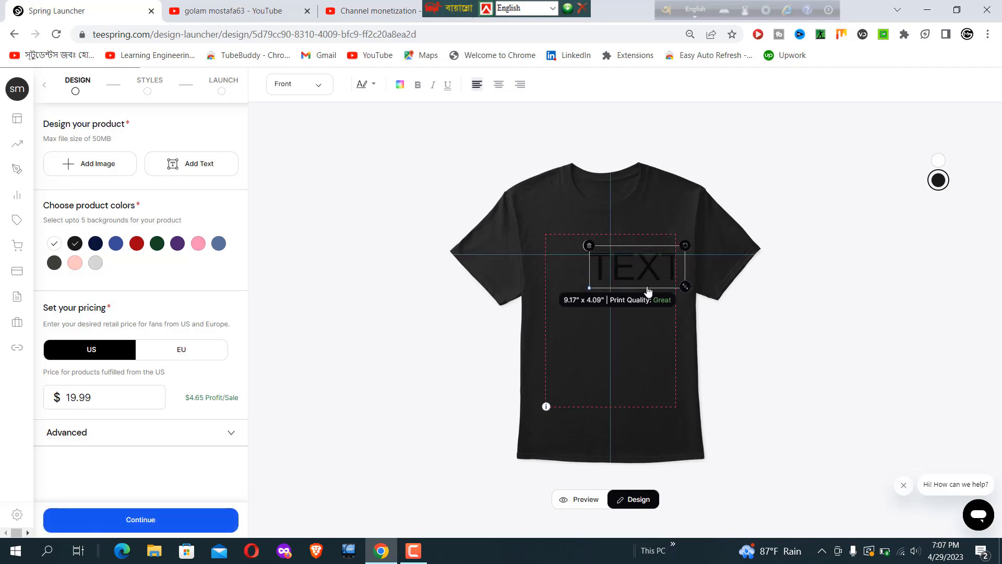
left_click(590, 246)
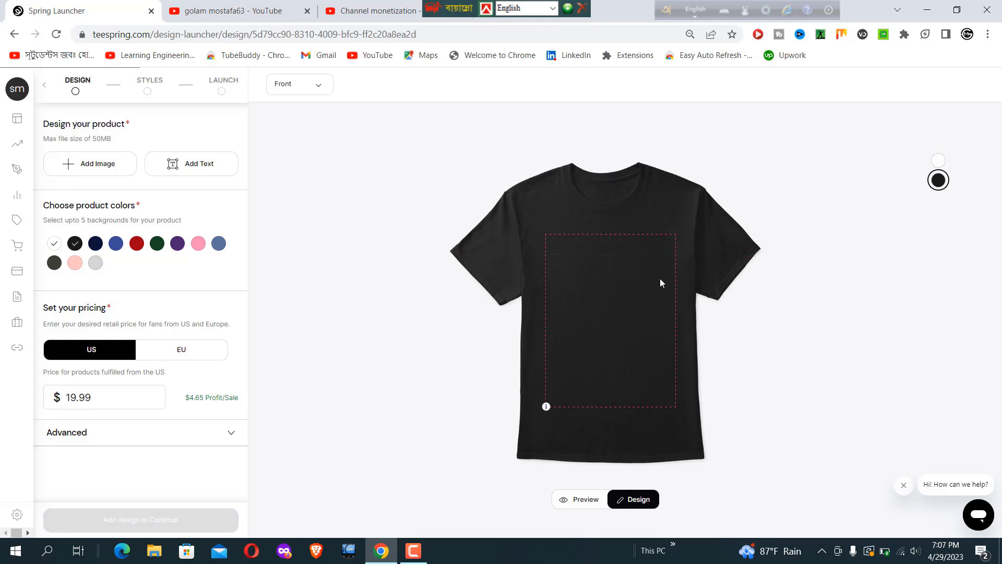
Step: Add a text element to the shirt front, enlarge it to about 8.4 inches wide, and change its wording to "AD TEXT"
left_click(189, 163)
left_click_drag(635, 268, 678, 283)
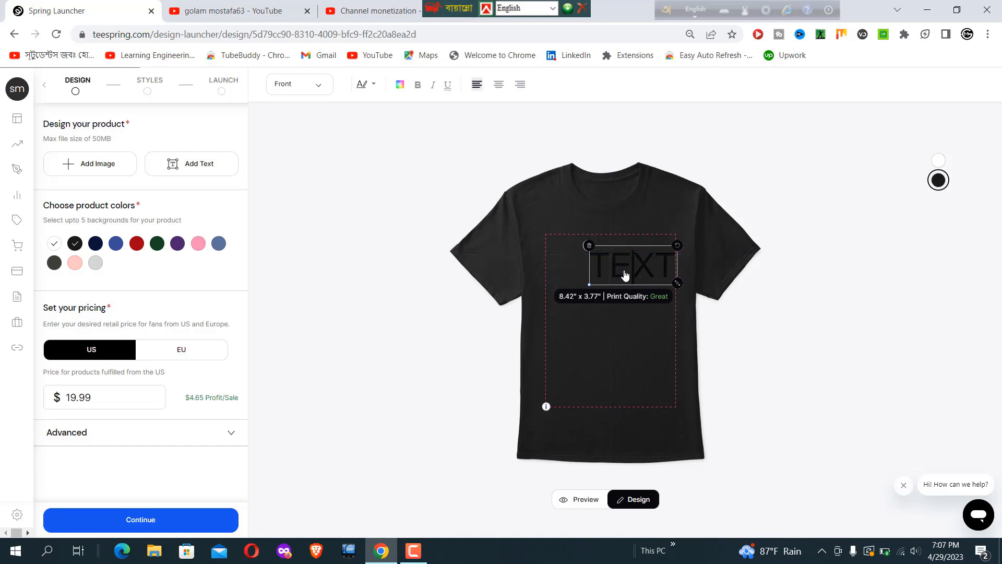
type("AD")
key("BackSpace")
key("BackSpace")
key("BackSpace")
key("BackSpace")
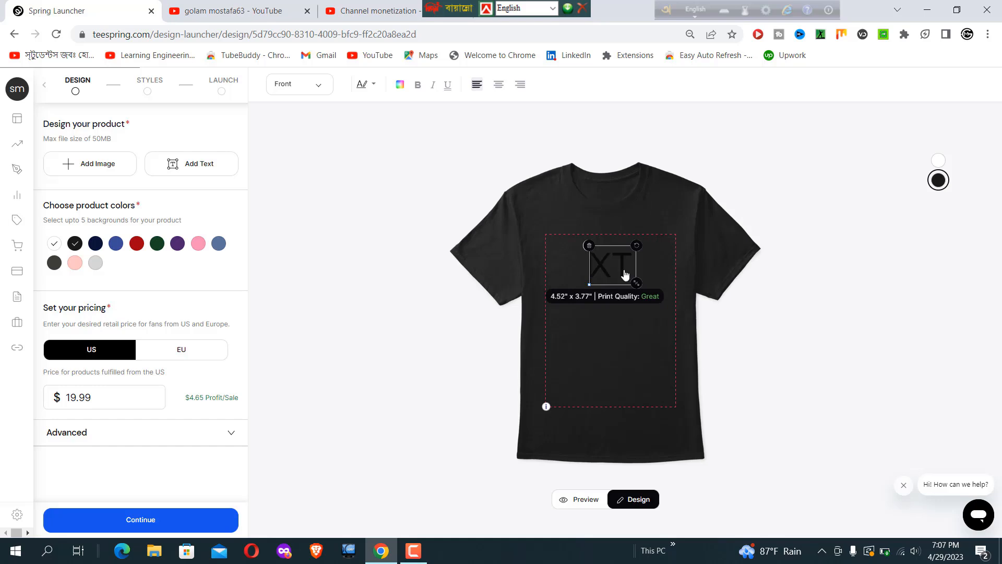
double_click(614, 265)
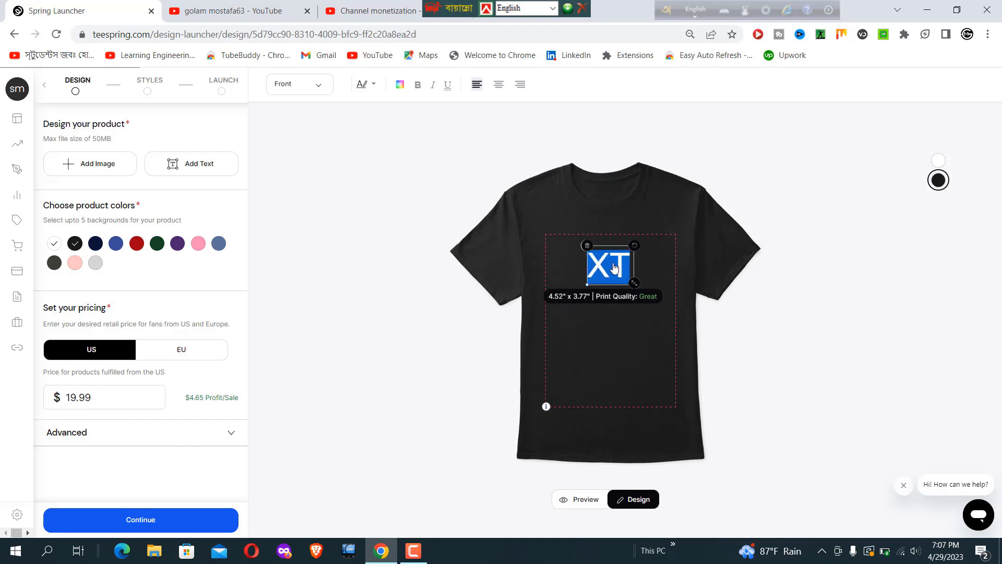
type("AD")
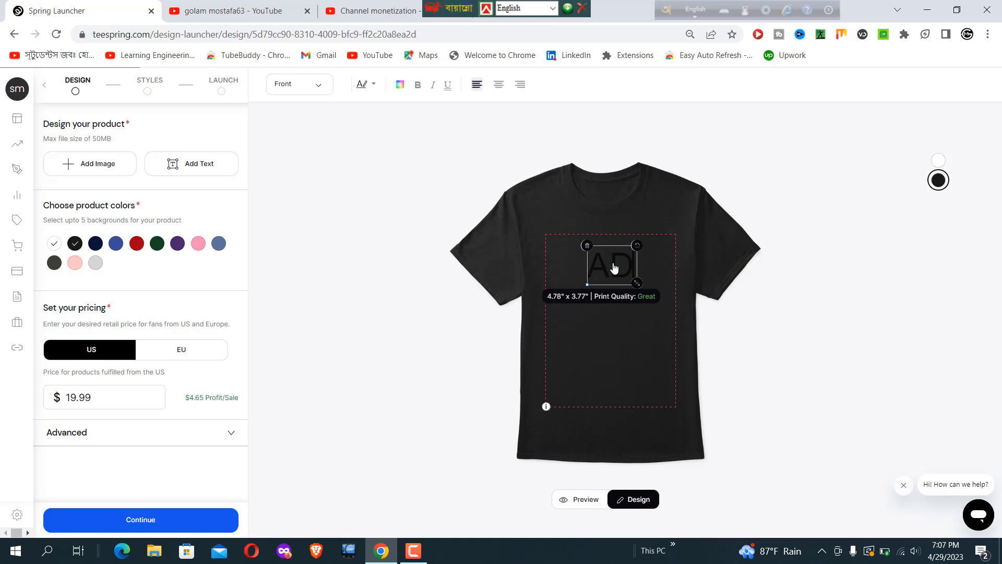
type("EXT")
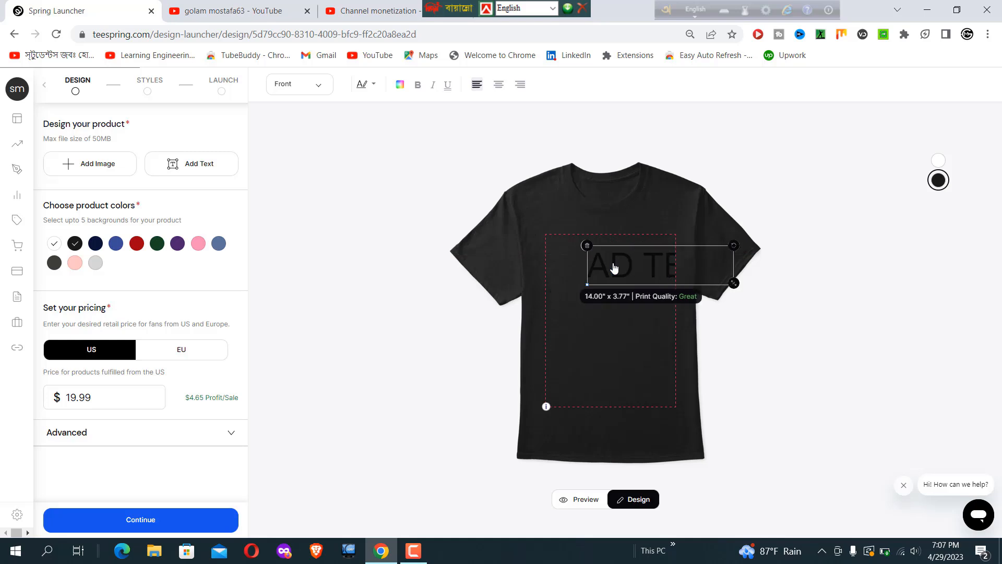
Step: Try light grey and red for the "AD TEXT" wording and finish with light grey
key("shift+Left")
key("shift+Left")
key("shift+Left")
key("shift+Left")
key("shift+Left")
key("shift+Left")
key("shift+Left")
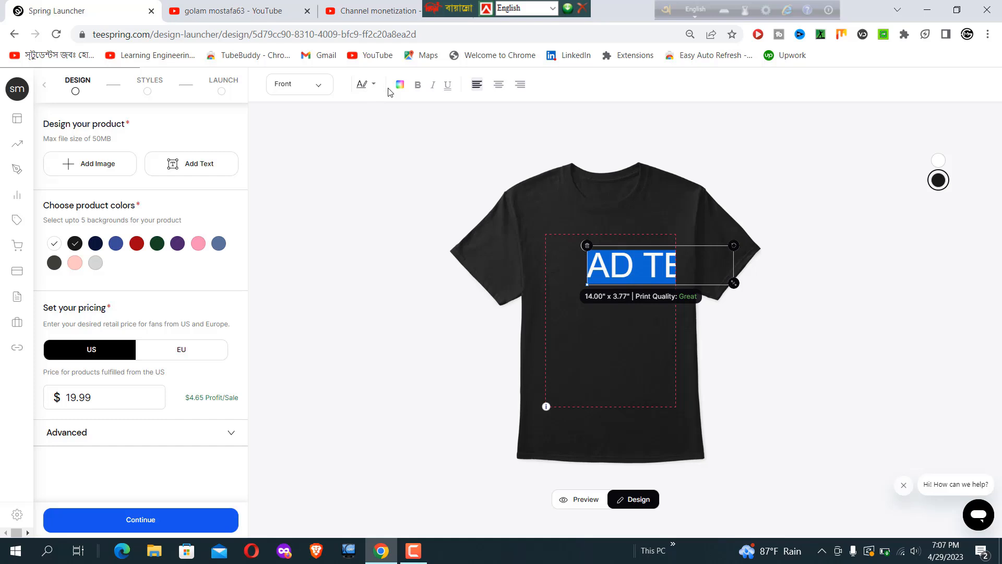
left_click(405, 91)
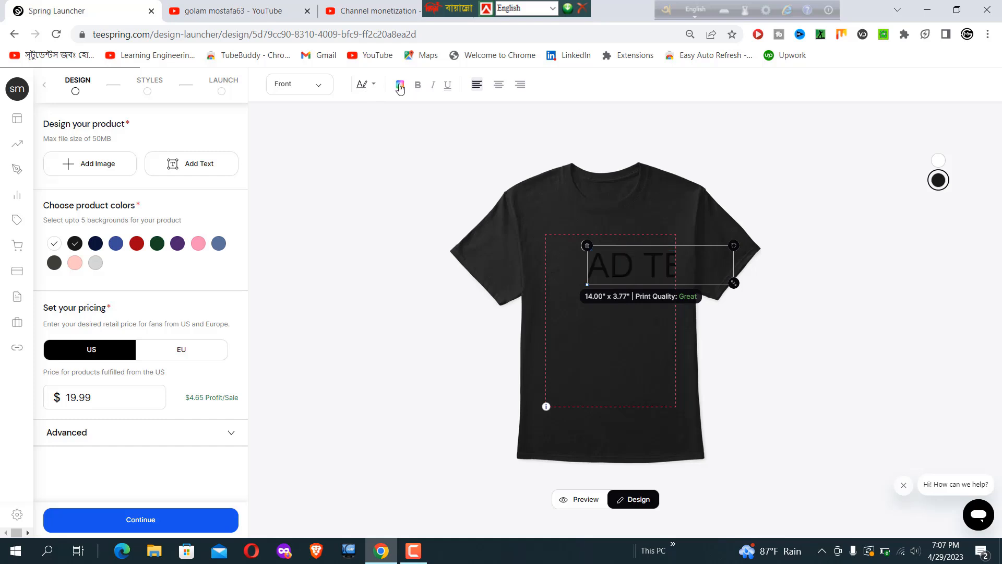
left_click(400, 87)
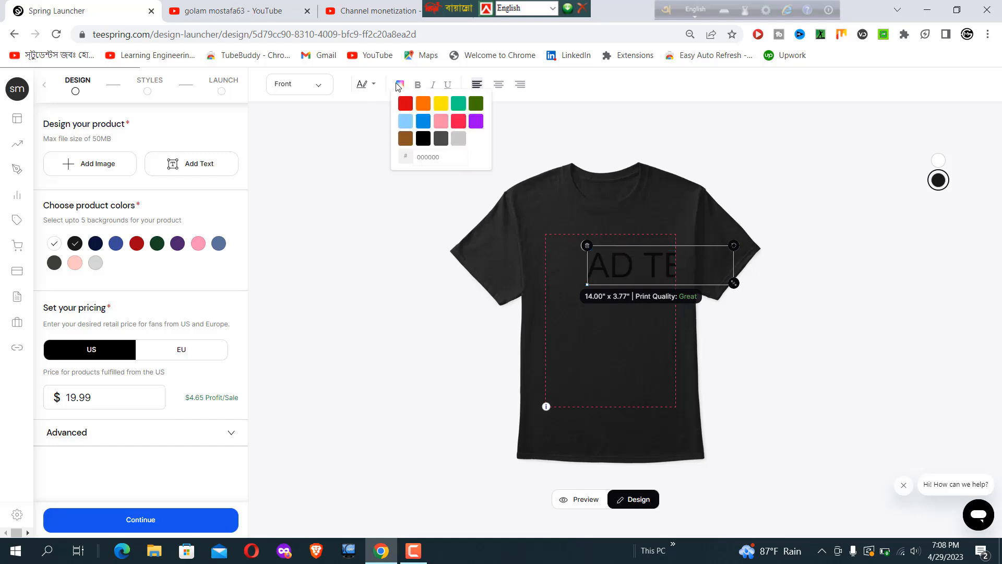
left_click(459, 139)
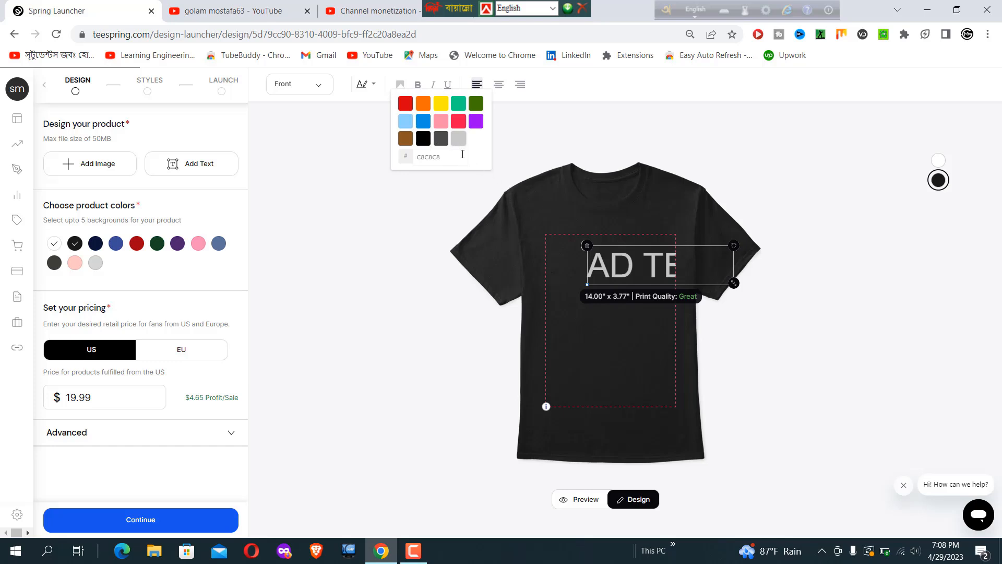
left_click(405, 103)
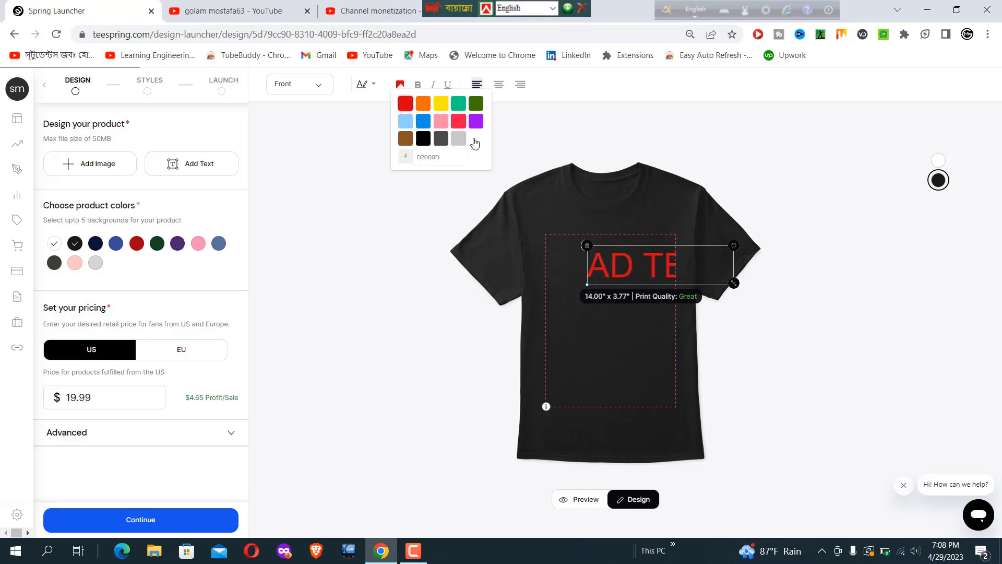
left_click(458, 137)
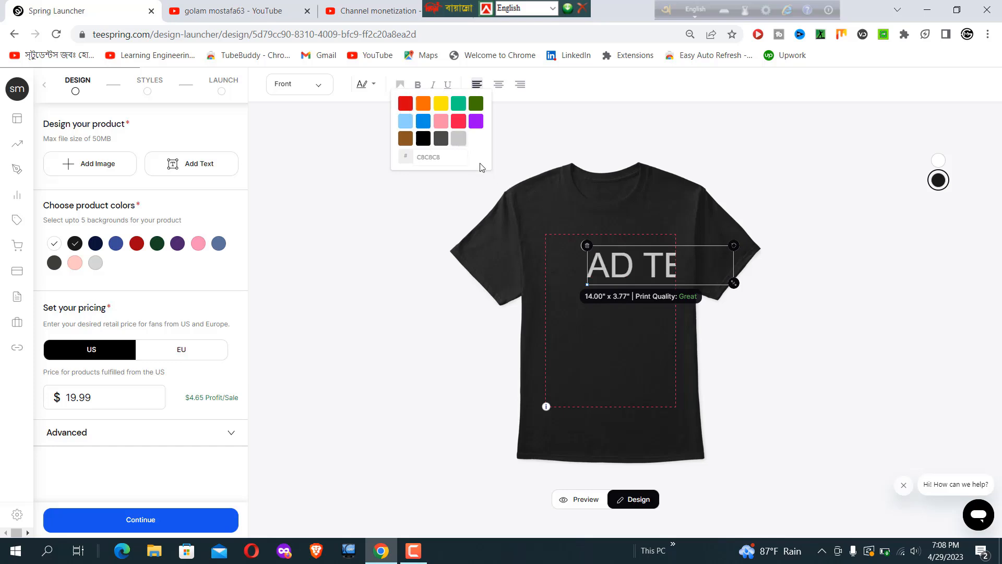
Step: Shrink the "AD TEXT" element to about 11.4 by 3.1 inches and center it near the top of the print area
left_click(733, 283)
left_click_drag(734, 284, 604, 282)
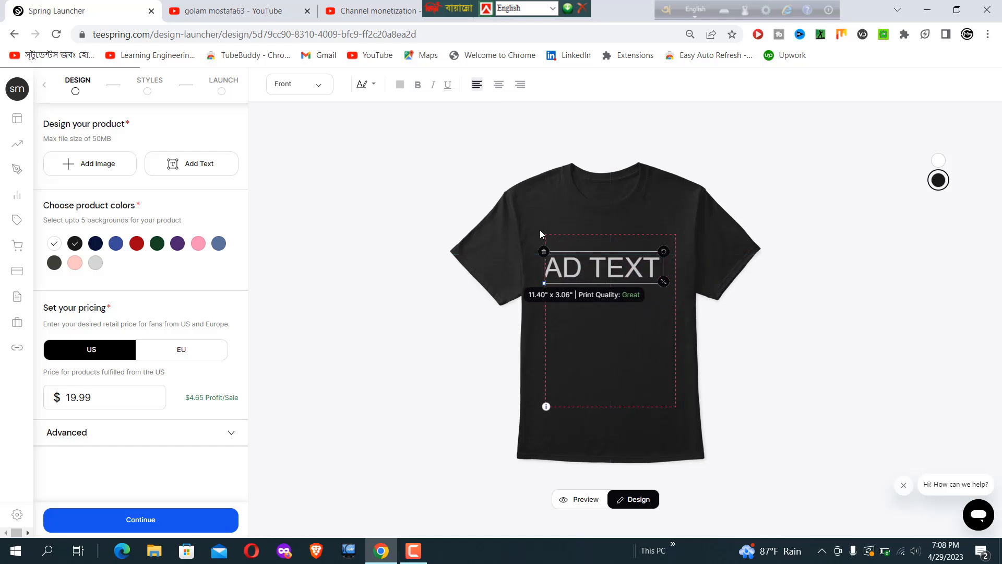
left_click(596, 332)
left_click_drag(570, 268, 576, 267)
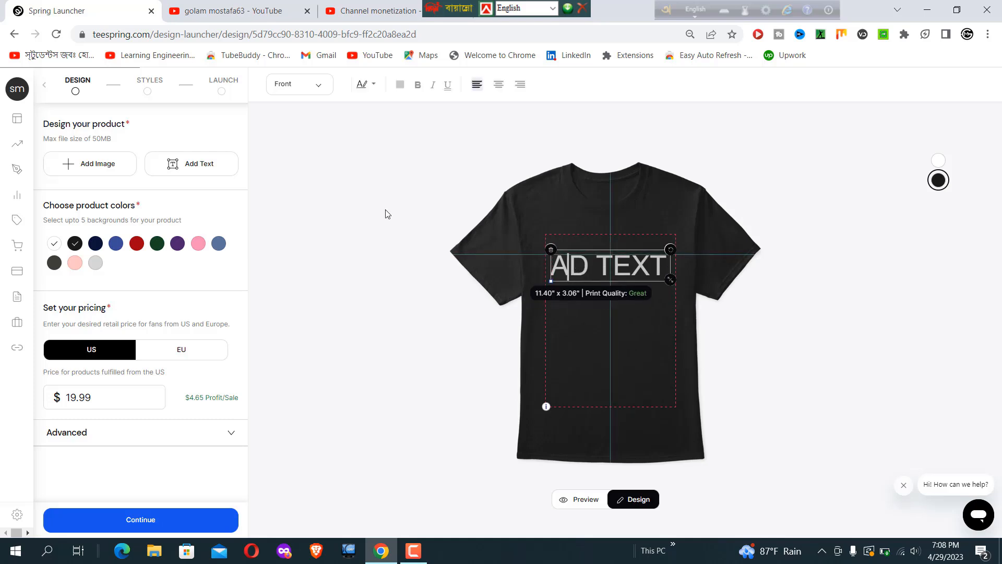
Step: Add the logo image file 000 from the Desktop to the shirt design
left_click(93, 166)
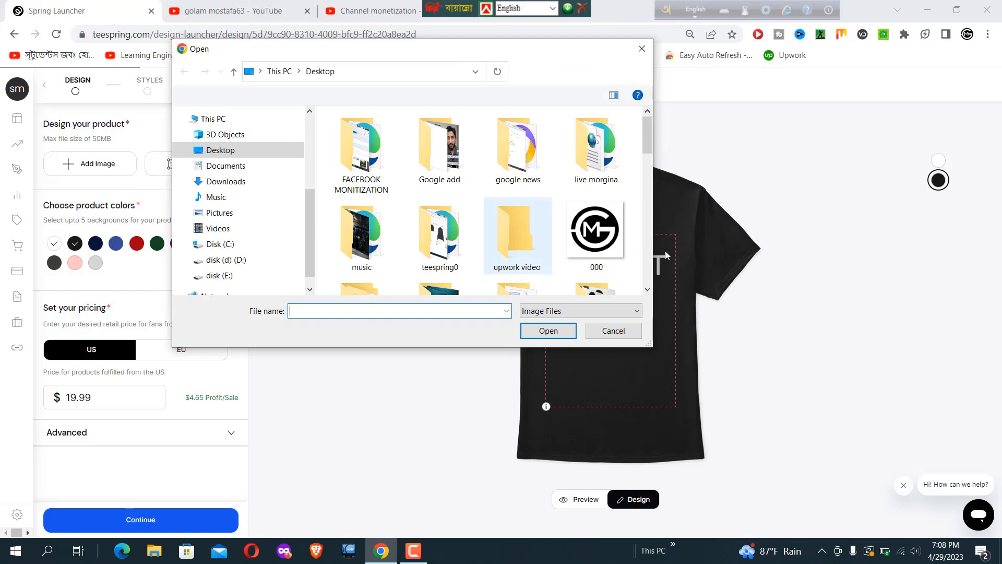
left_click(602, 271)
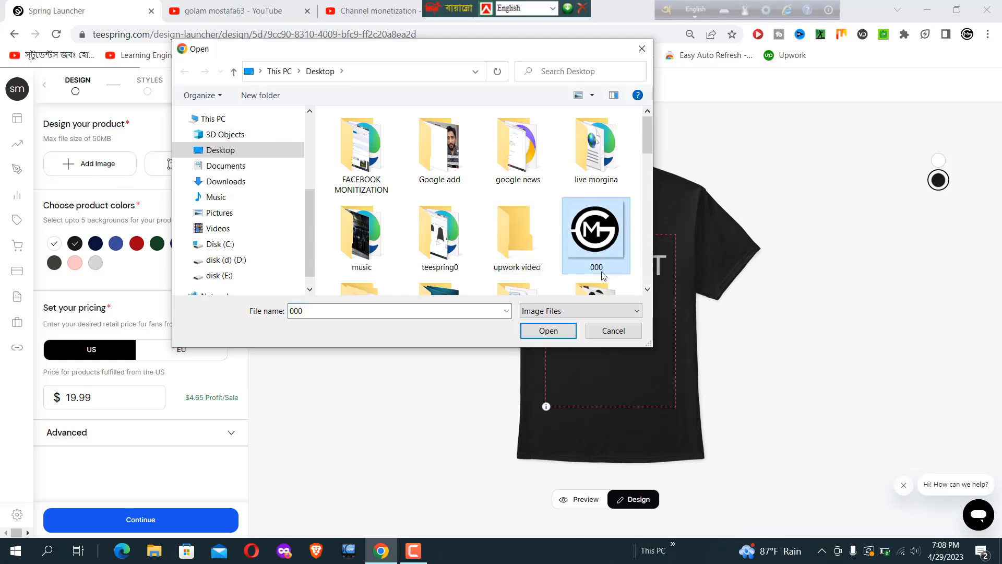
left_click(551, 334)
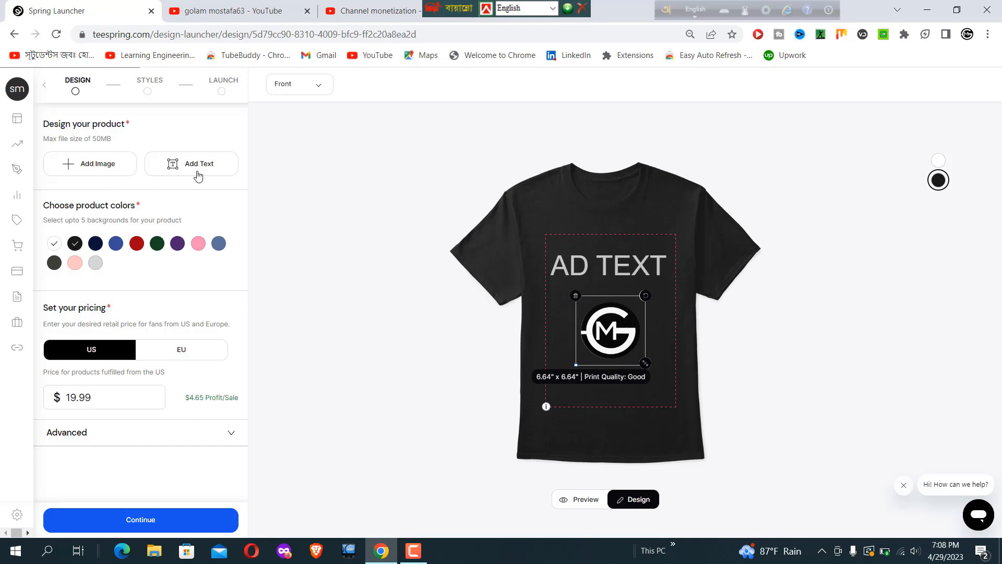
Step: Delete the logo image and the text element from the shirt's print area
key("Delete")
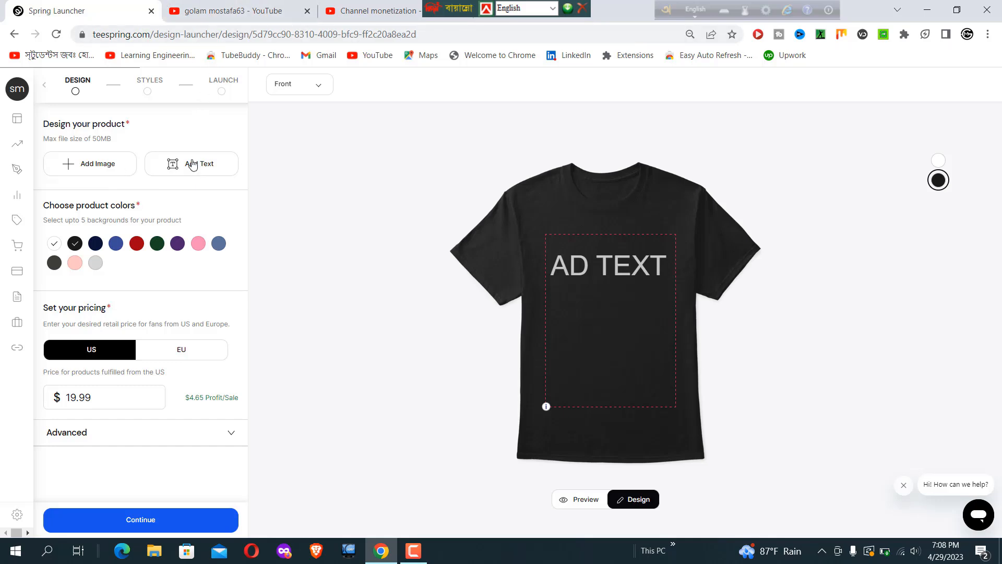
double_click(596, 280)
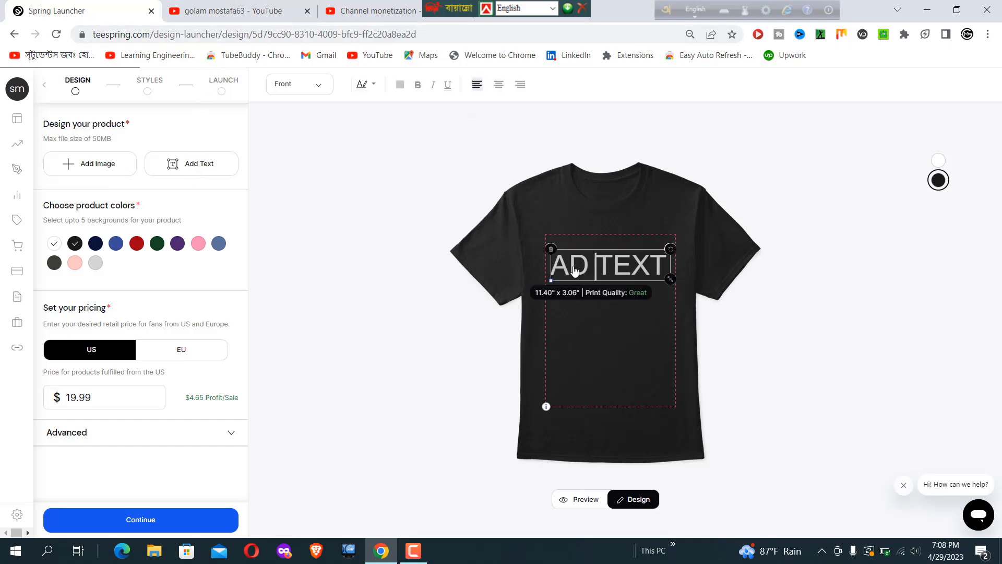
key("Delete")
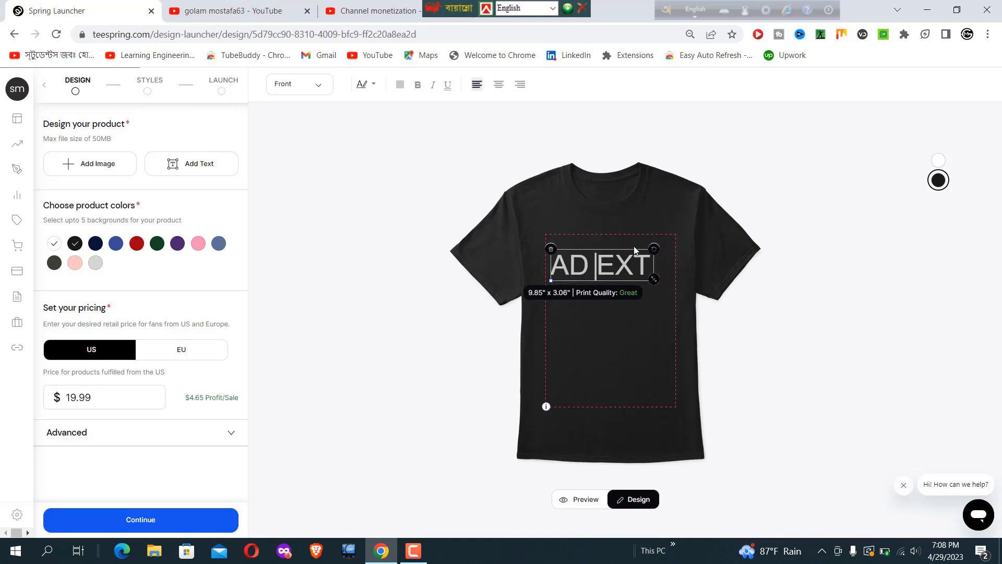
left_click(551, 249)
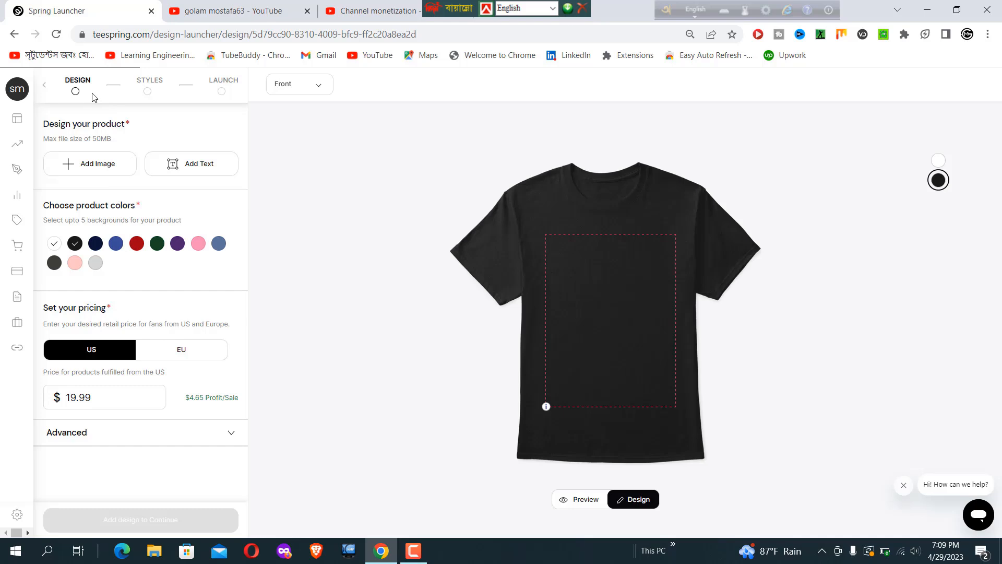
Step: Add the image file png from the folder T-Shirt Design > my tutorial T-shirt > 3 to the shirt design
left_click(94, 168)
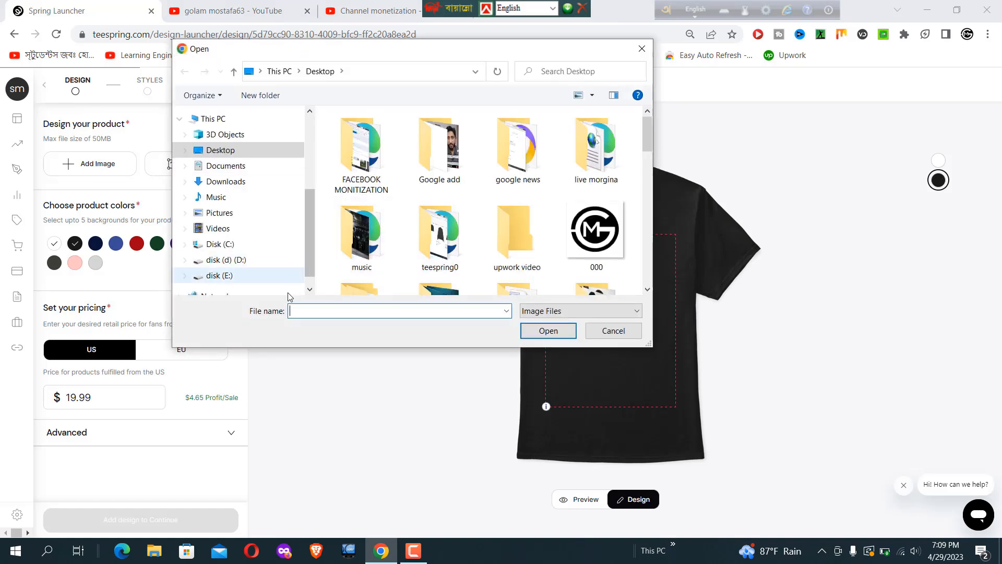
left_click(222, 276)
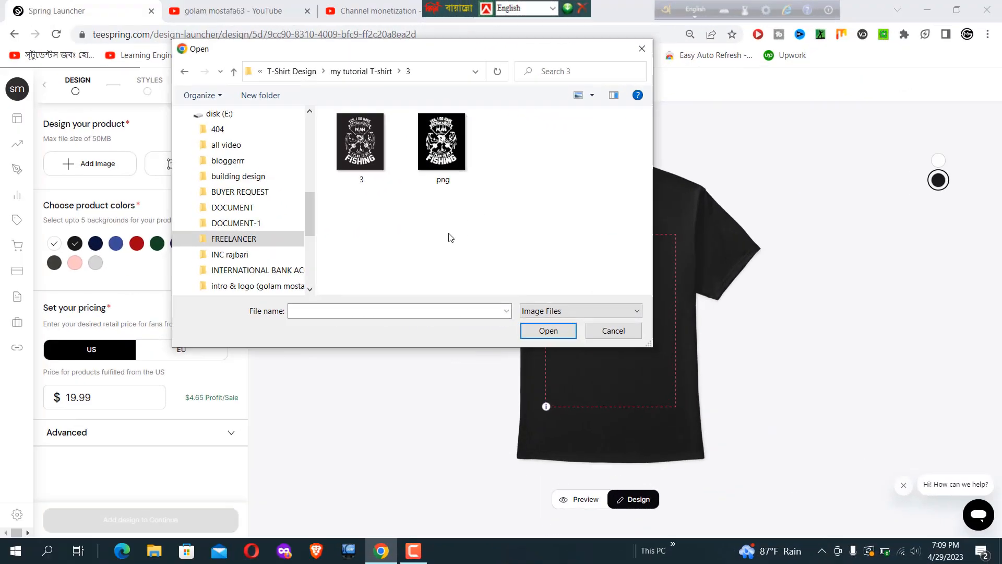
left_click(419, 156)
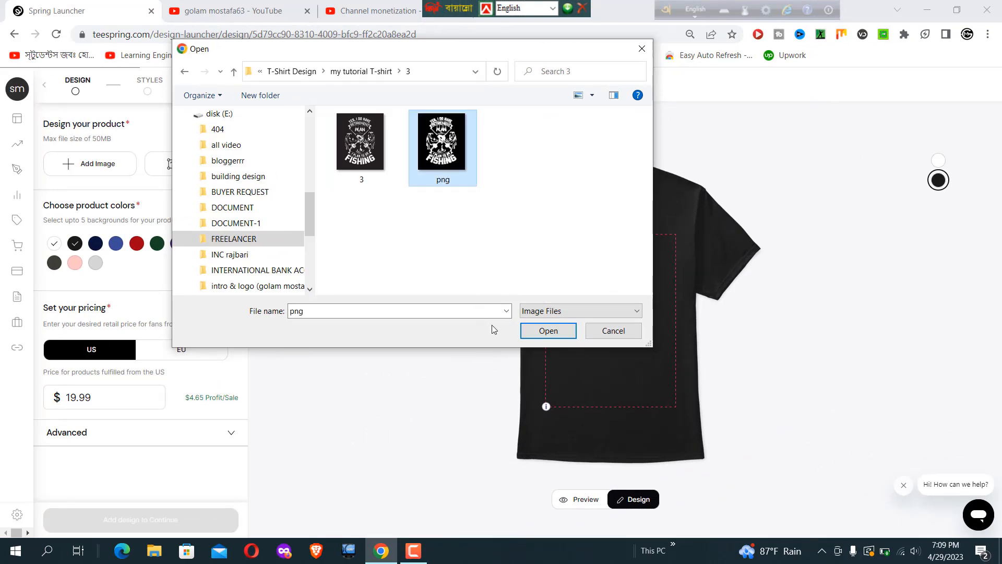
left_click(532, 333)
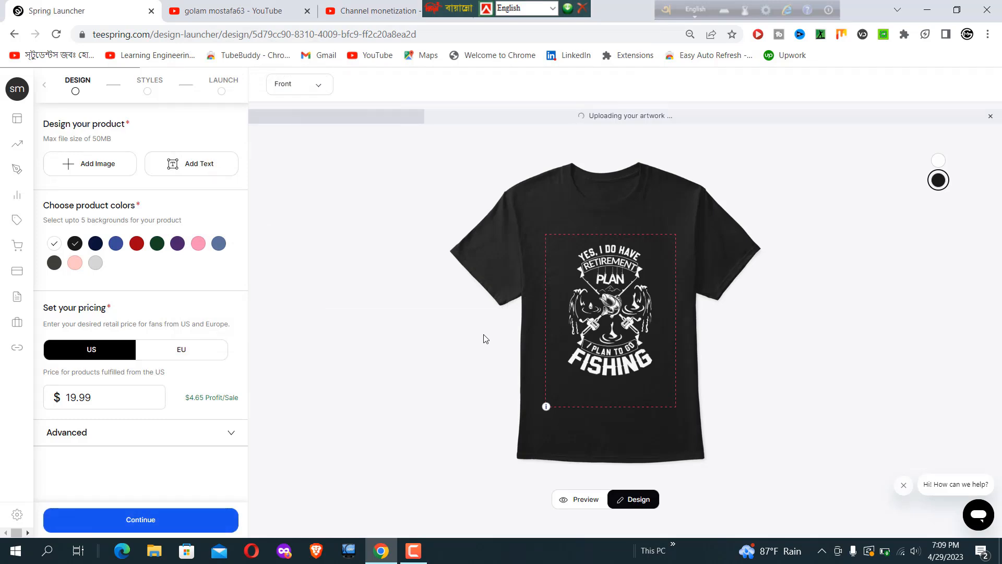
Step: Enlarge the fishing artwork to about 14.2 by 17.1 inches and center it within the shirt's print area
left_click(623, 330)
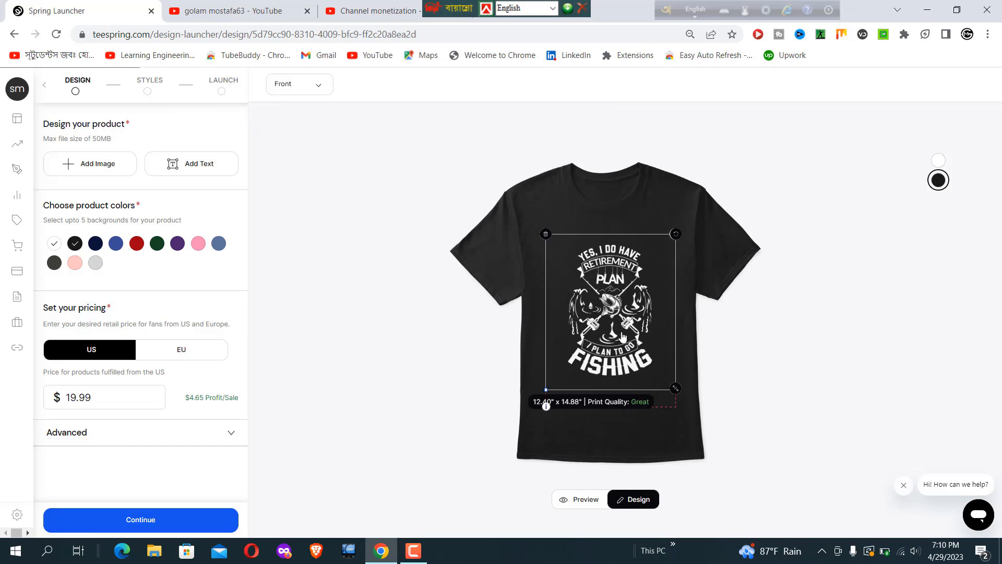
left_click_drag(675, 393, 694, 409)
mouse_move(623, 332)
left_mouse_down()
mouse_move(607, 369)
mouse_move(633, 369)
mouse_move(630, 319)
mouse_move(616, 319)
mouse_move(456, 385)
mouse_move(610, 342)
mouse_move(625, 322)
mouse_move(614, 322)
left_mouse_up()
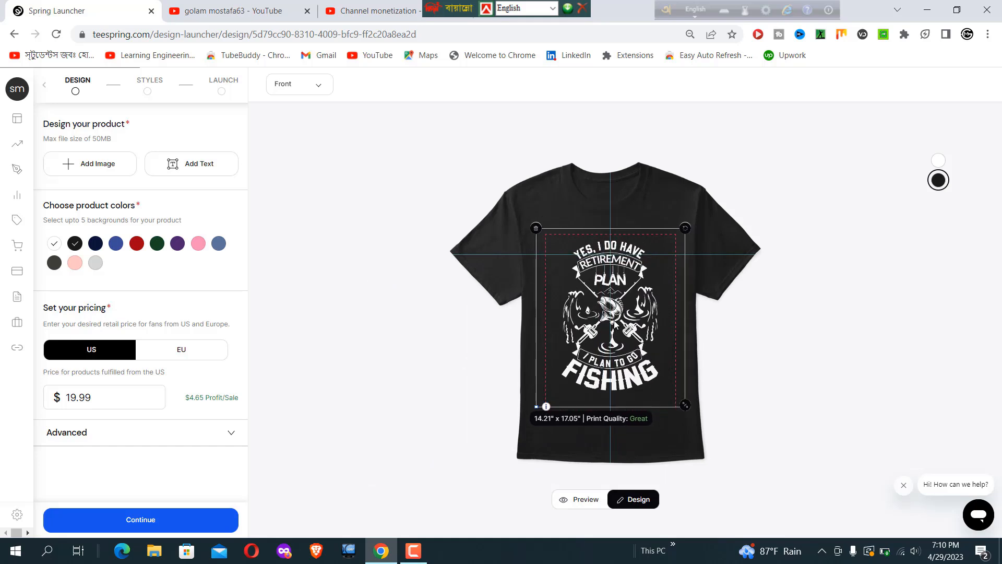
left_click_drag(614, 323, 620, 329)
left_click(754, 287)
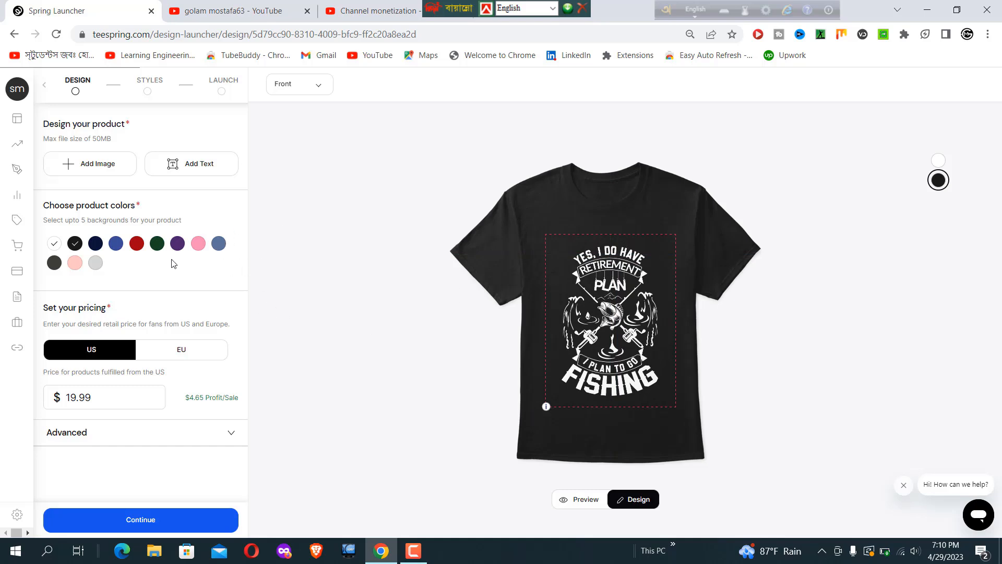
Step: Add navy, royal blue and red to the shirt's product colors
left_click(96, 244)
left_click(116, 246)
left_click(136, 248)
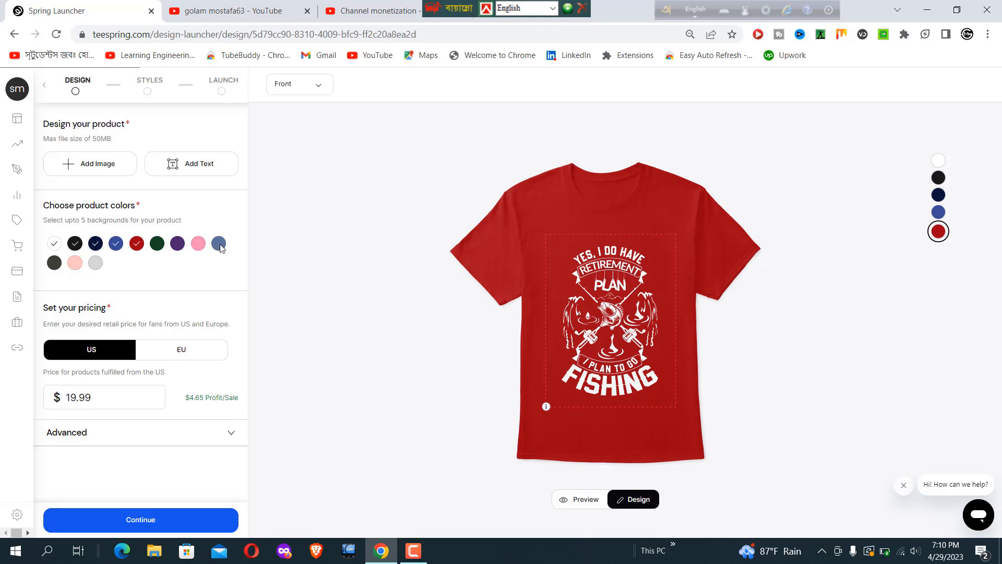
Step: Remove white, navy, royal blue and red from the product colors, keeping black selected
left_click(54, 246)
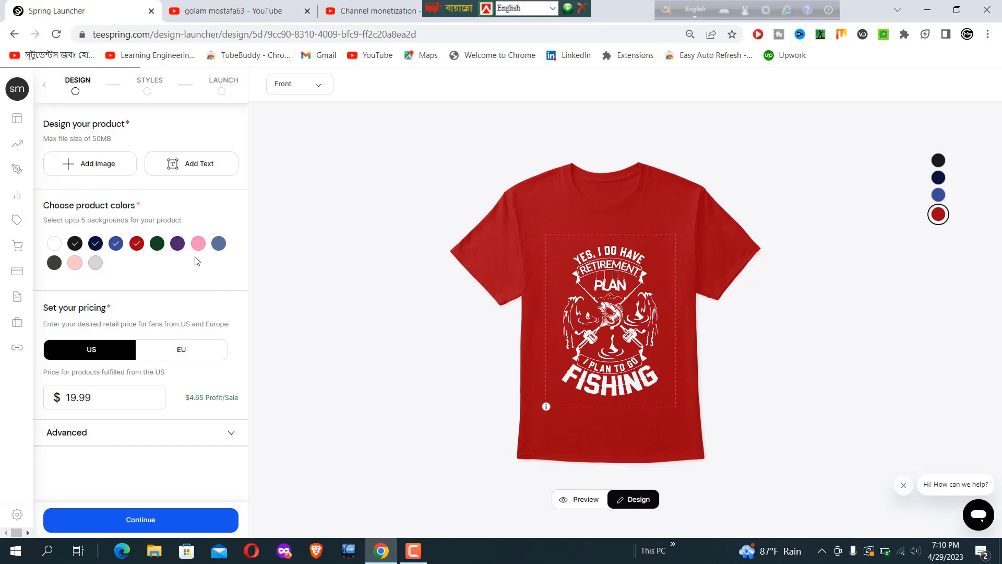
left_click(95, 245)
left_click(116, 245)
left_click(136, 245)
Step: Try dark green and purple in turn as additional shirt colors, deselecting each one again
left_click(158, 244)
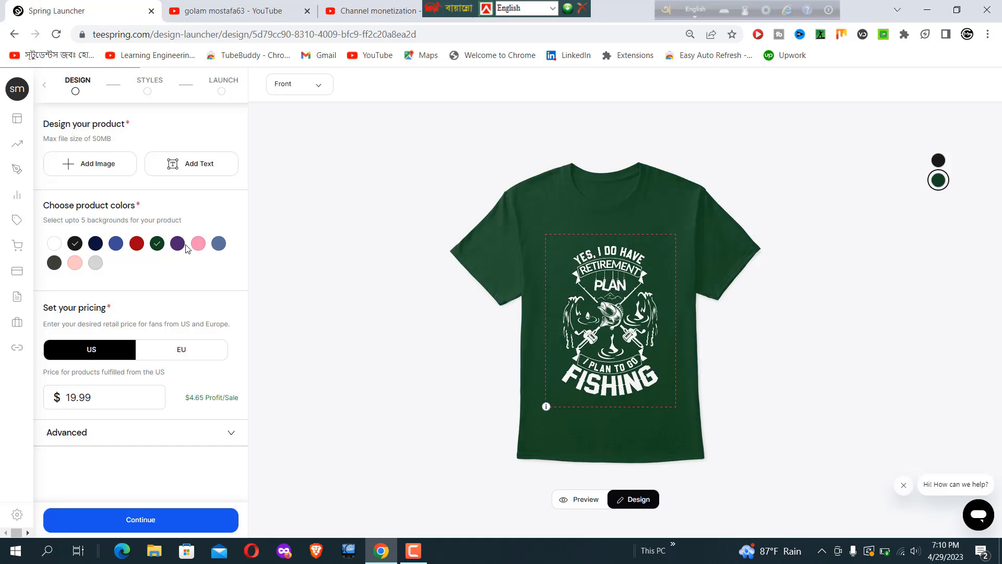
left_click(158, 245)
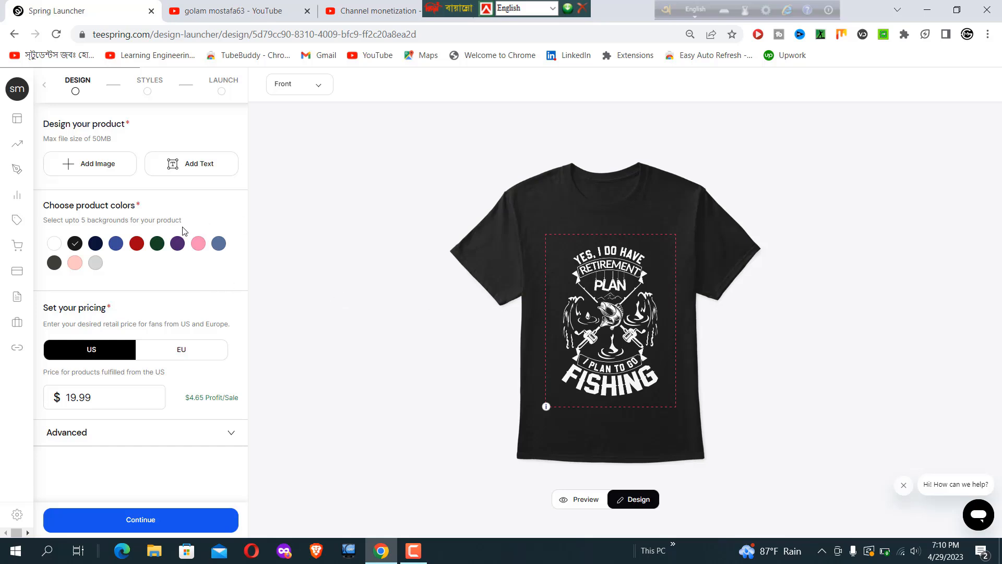
left_click(177, 244)
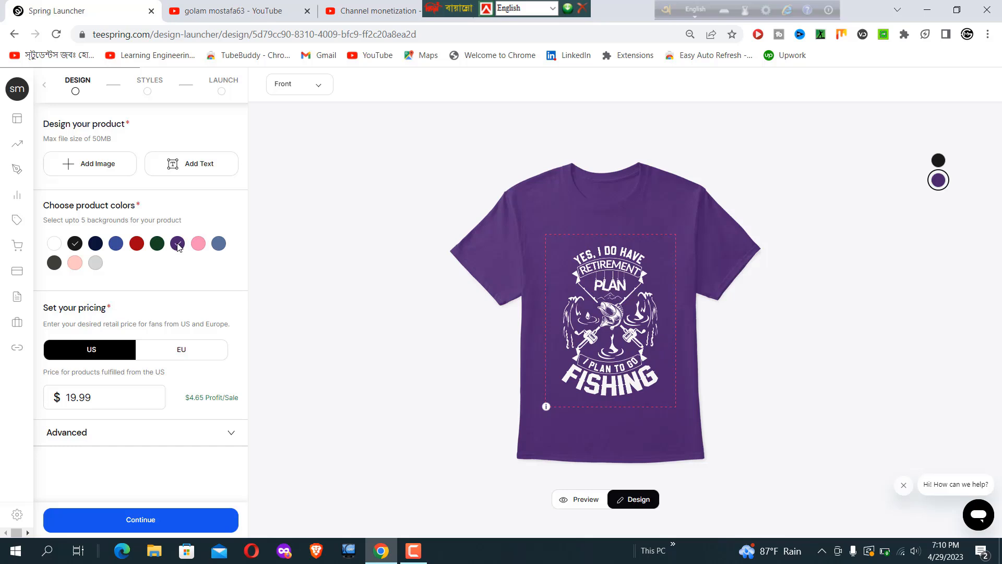
left_click(178, 244)
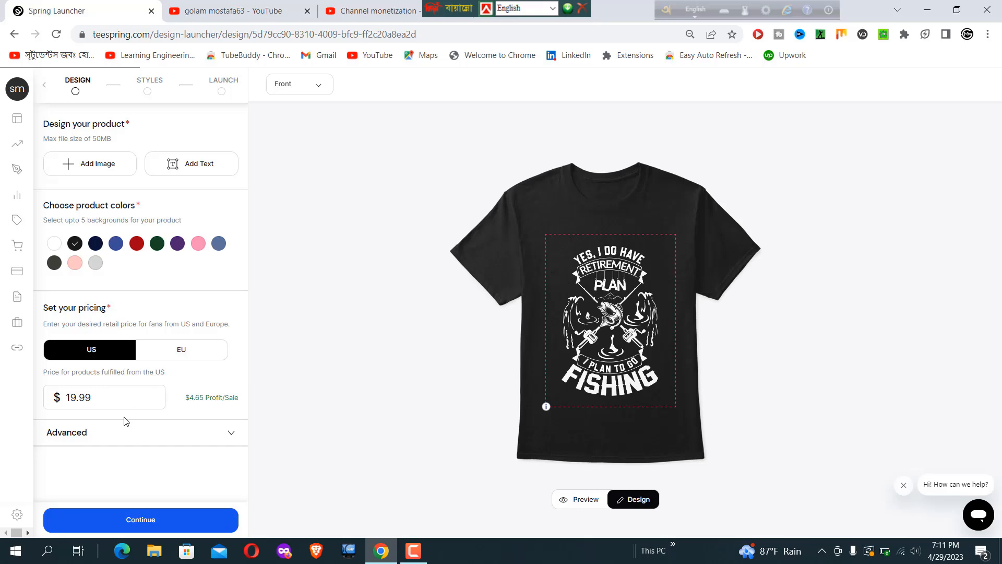
Step: Proceed to the launch stage with only the Classic Tee and title the new listing "Fishing classics T-shirt design"
left_click(230, 435)
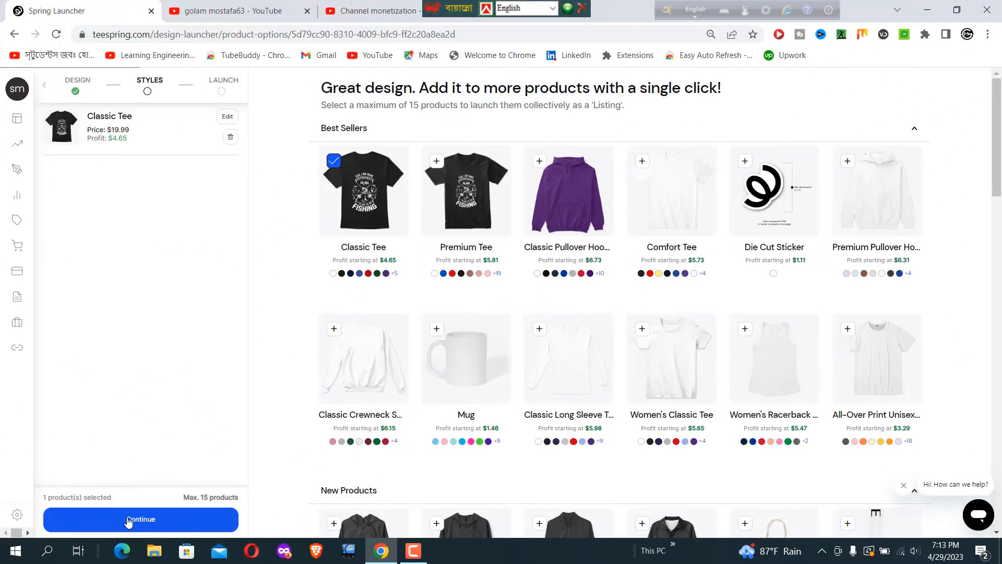
left_click(128, 521)
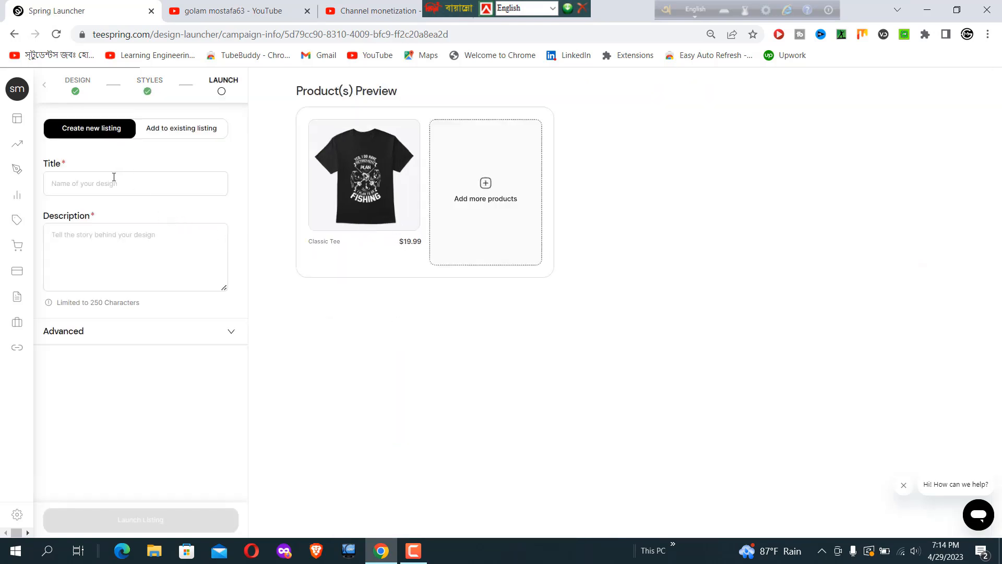
left_click(72, 185)
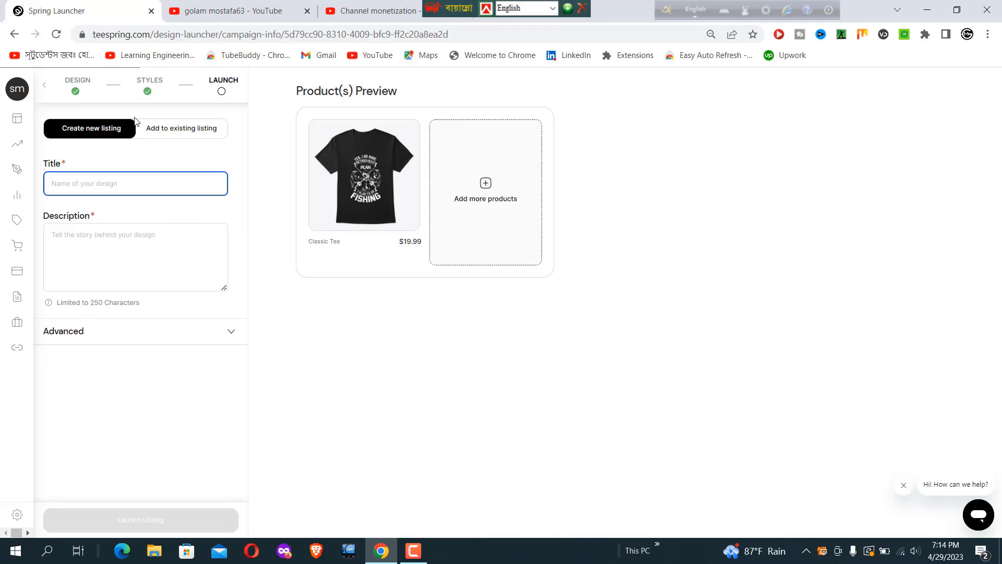
type("Fishing c")
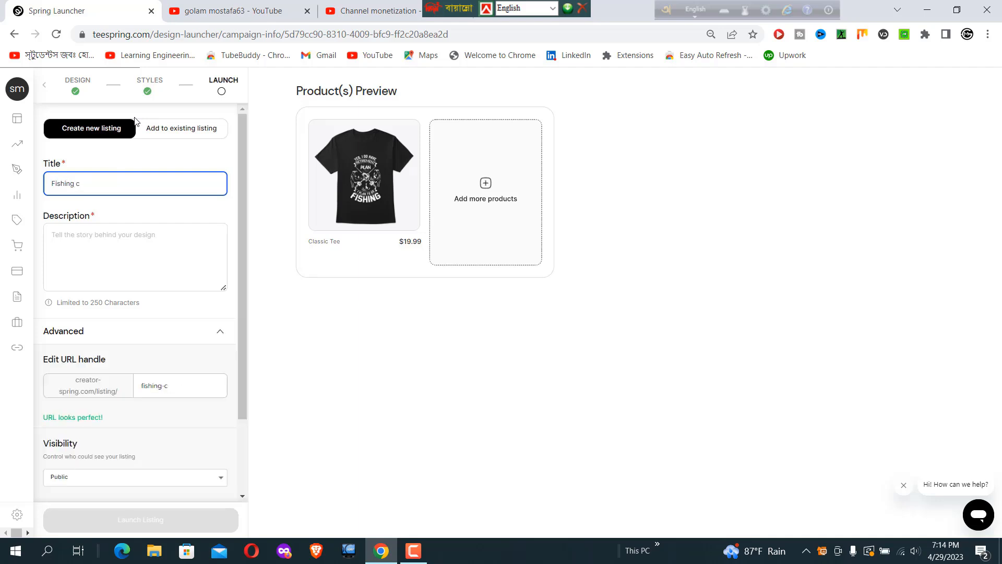
type("ssic T-shirt design")
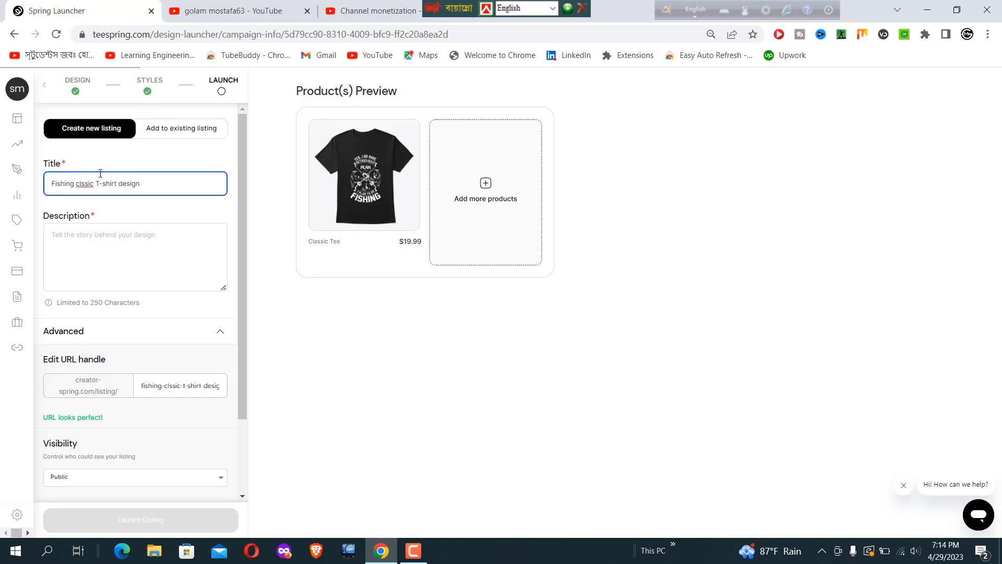
right_click(84, 184)
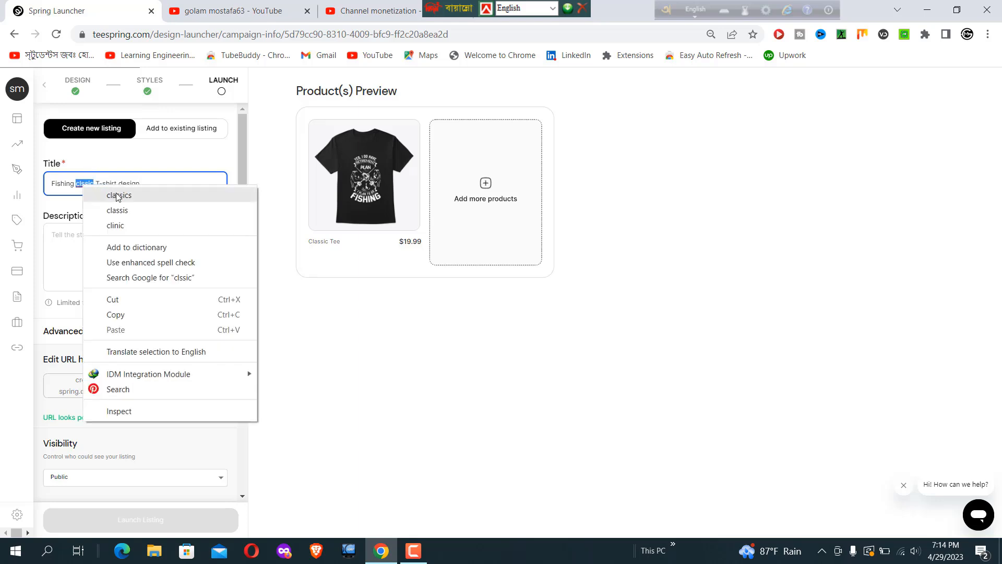
left_click(119, 197)
Step: Copy the listing title "Fishing classics T-shirt design" into the description
triple_click(69, 195)
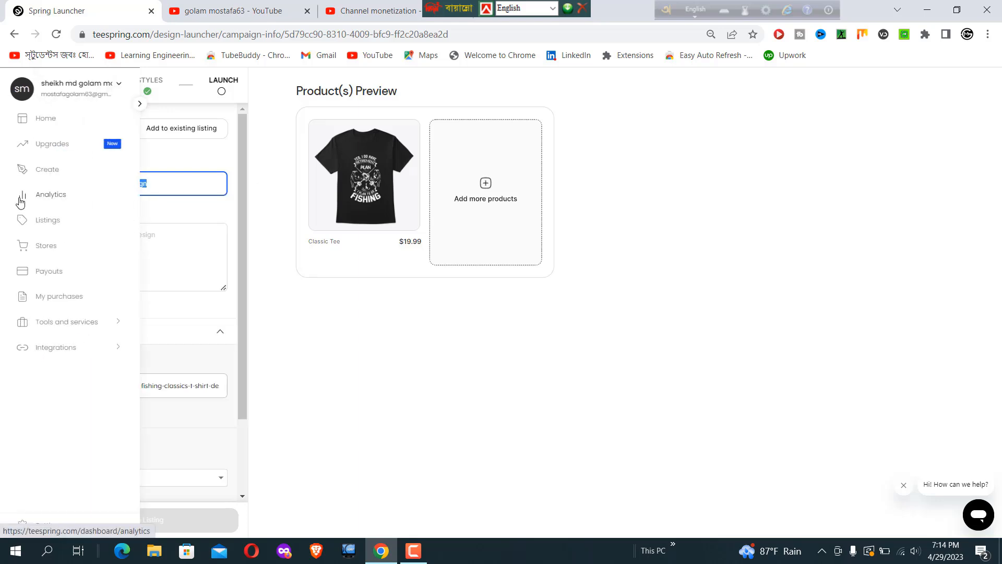
right_click(153, 189)
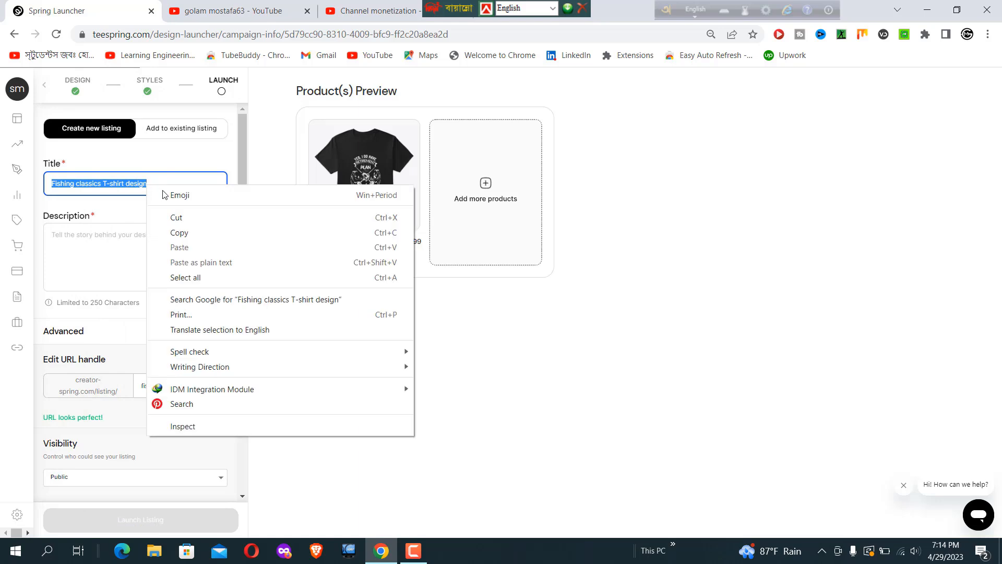
left_click(180, 230)
left_click(84, 235)
right_click(76, 239)
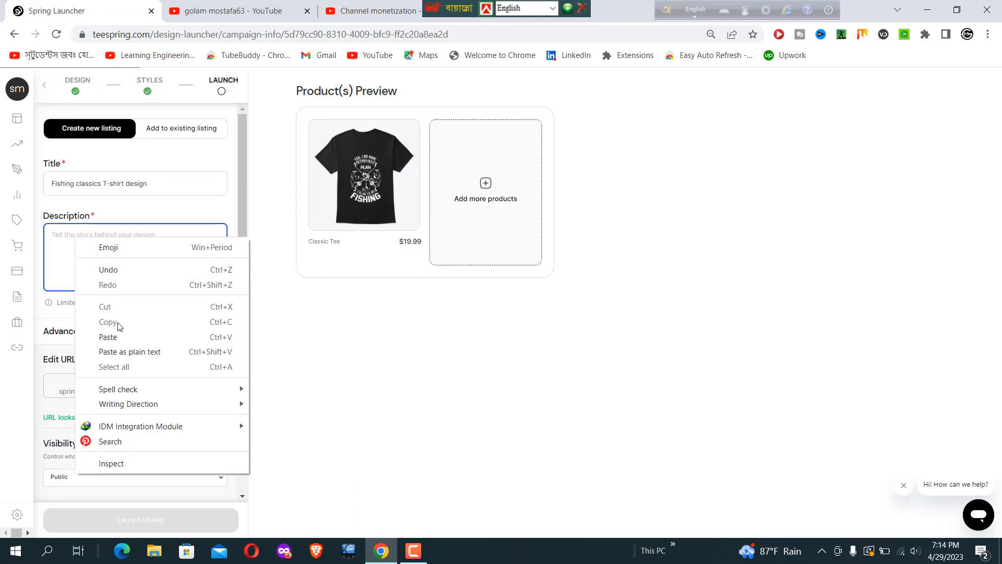
left_click(116, 336)
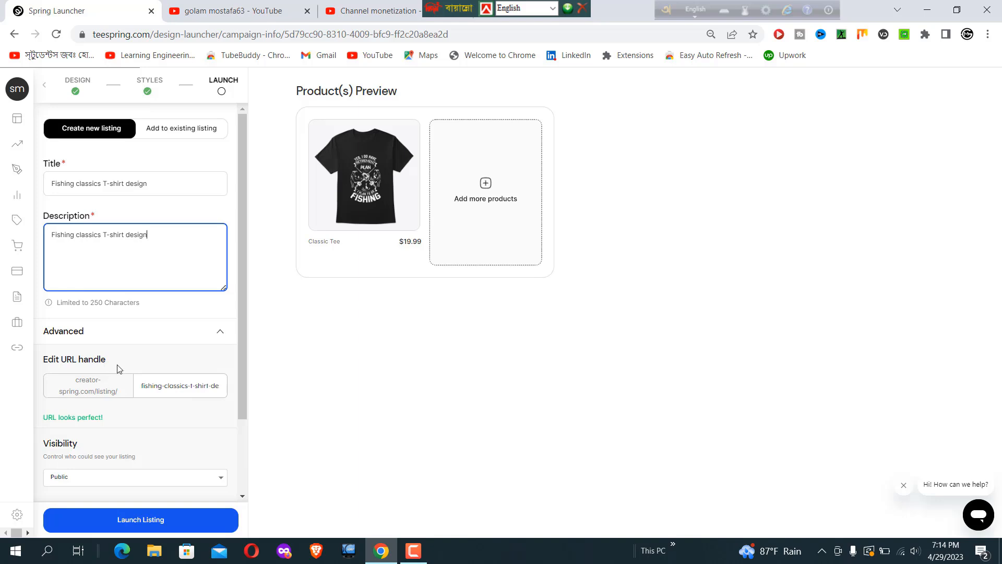
Step: Launch the public listing in the existing T-shirt store and open the published listing for viewing
scroll(113, 392, "down", 2)
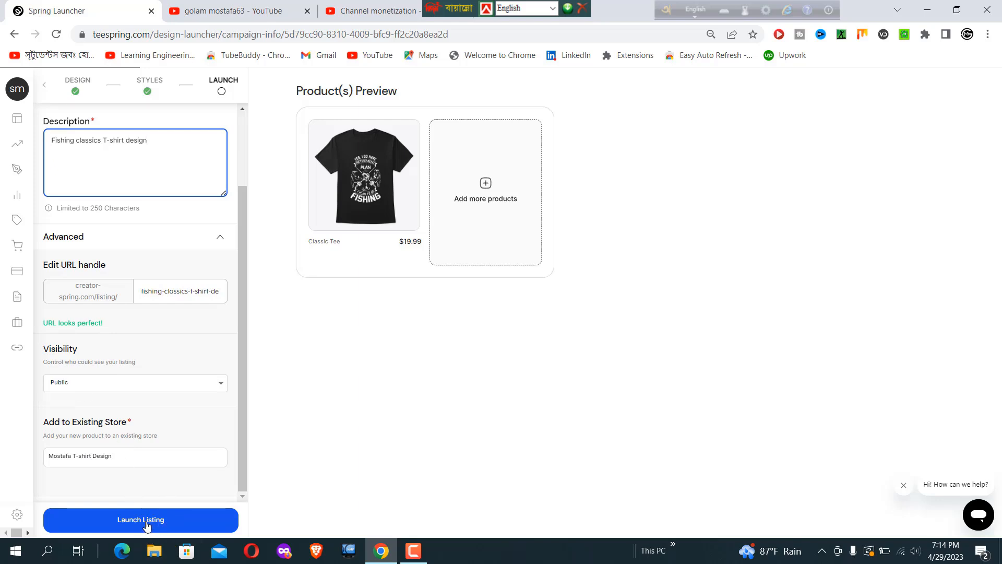
left_click(130, 524)
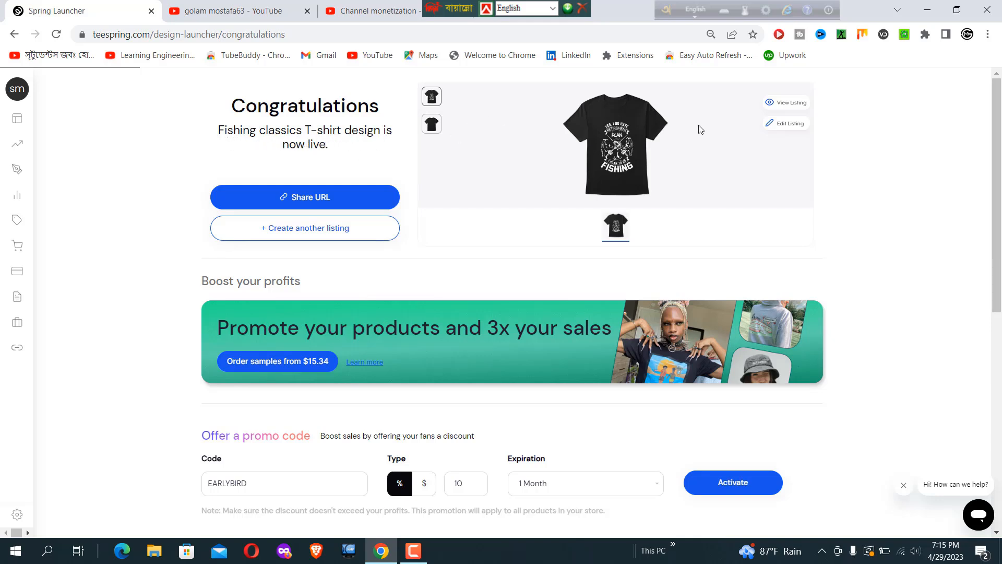
mouse_move(997, 168)
left_mouse_down()
mouse_move(997, 284)
mouse_move(998, 159)
left_mouse_up()
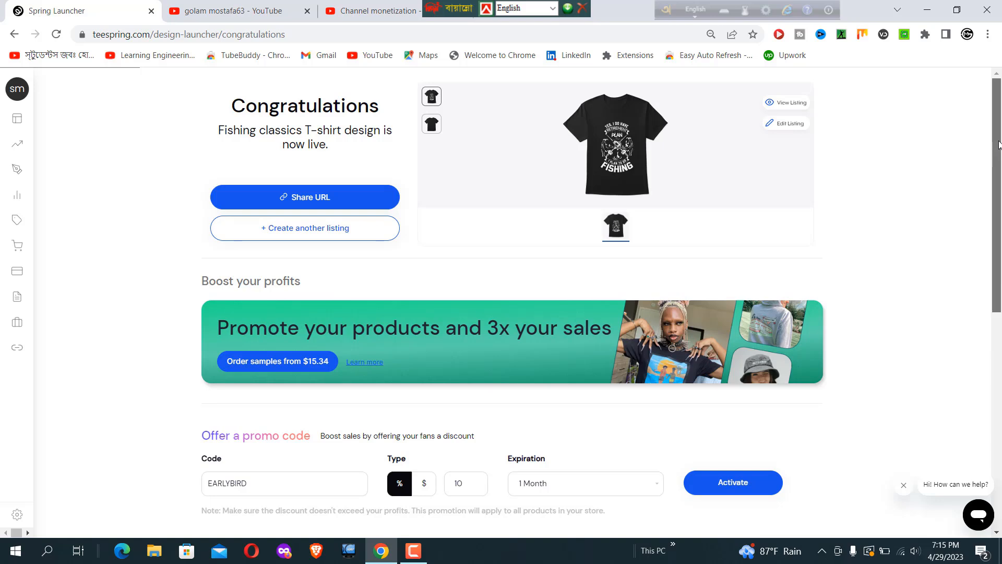
left_click(789, 106)
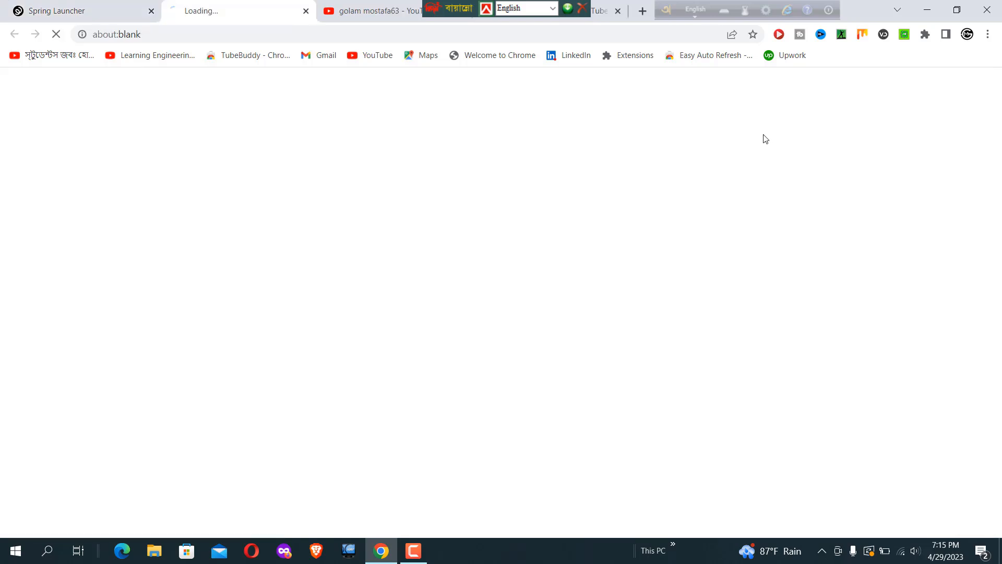